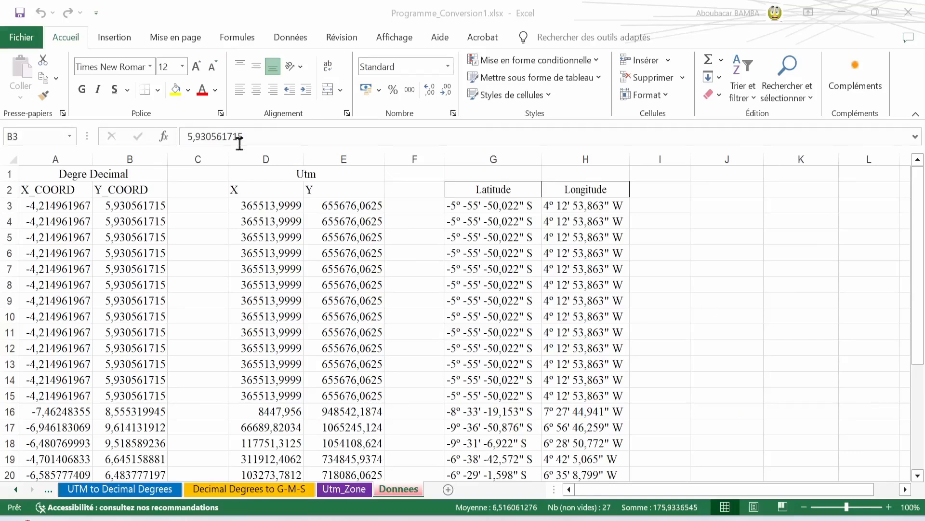
Review the G-M-S to Decimal Degrees, UTM to Decimal Degrees, Decimal Degrees to G-M-S and Utm_Zone sheets
left_click(17, 490)
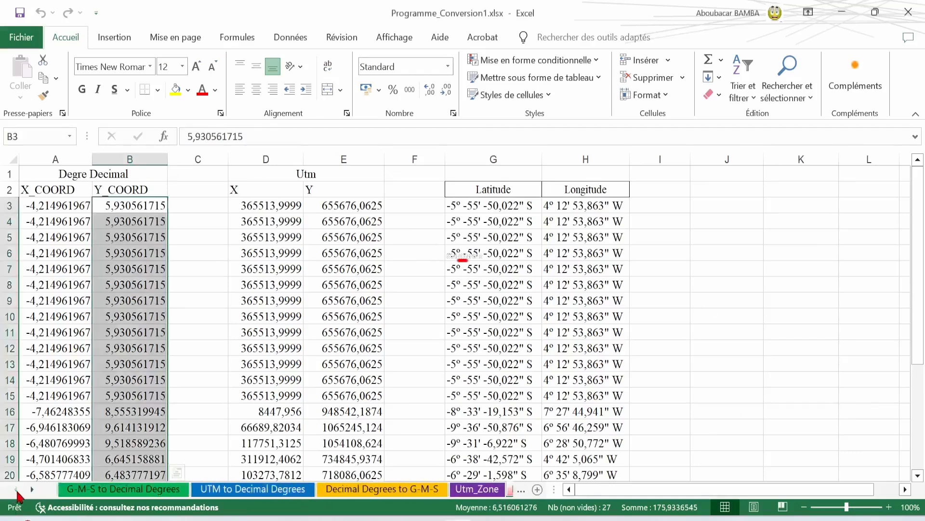
left_click(111, 490)
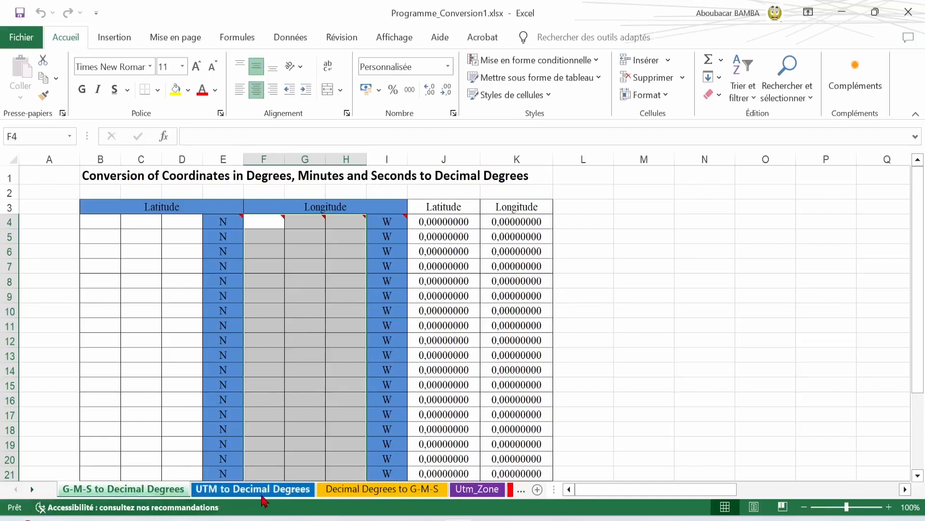
left_click(264, 493)
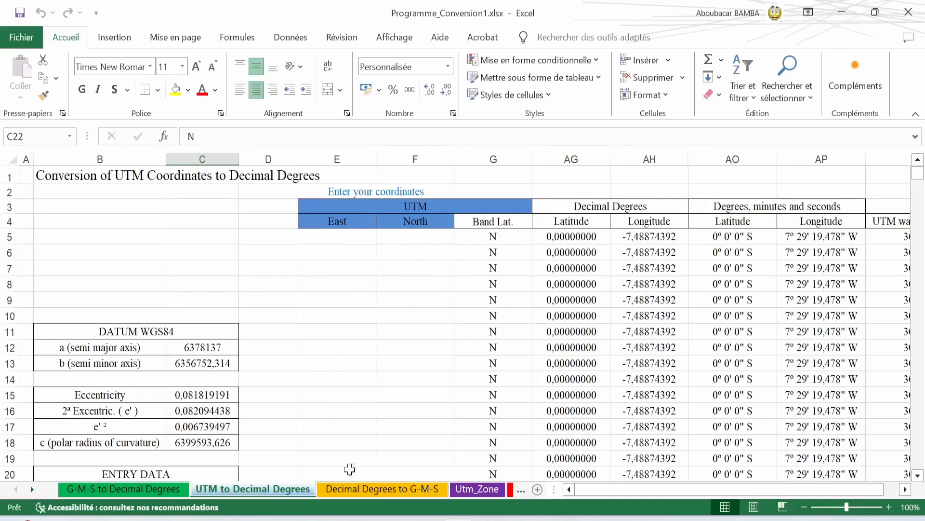
left_click(374, 490)
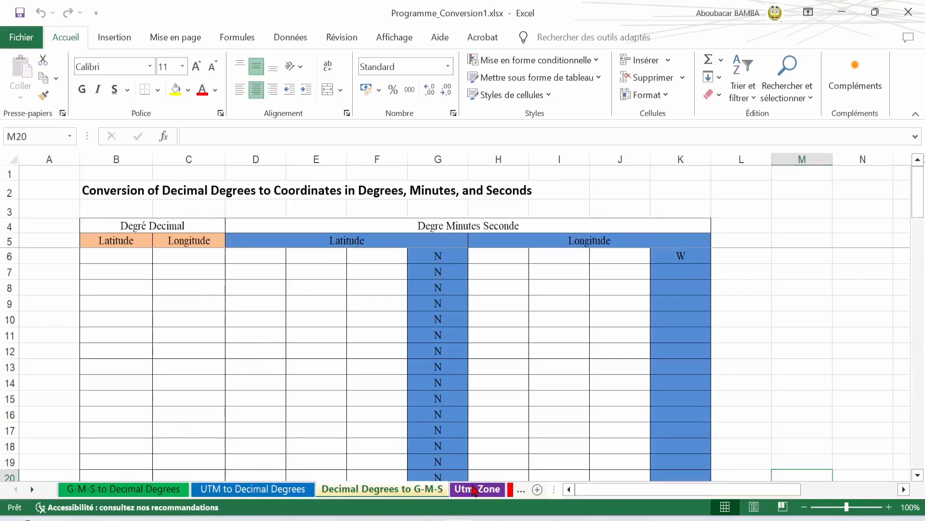
left_click(478, 489)
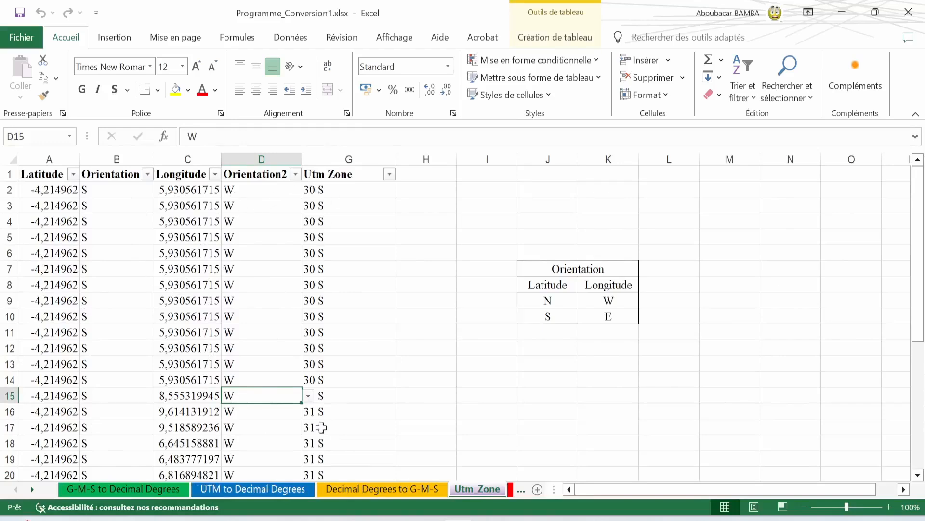
scroll(358, 281, "down", 12)
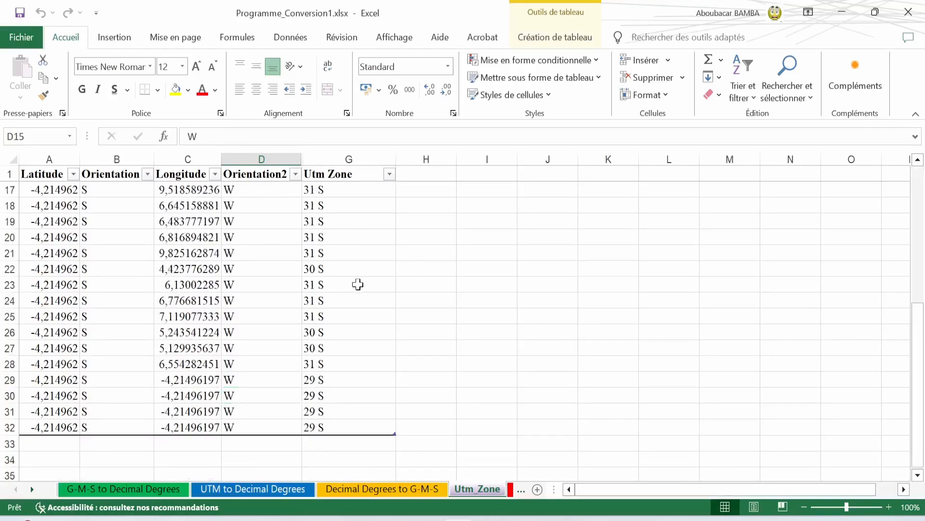
scroll(357, 285, "up", 5)
scroll(358, 285, "up", 7)
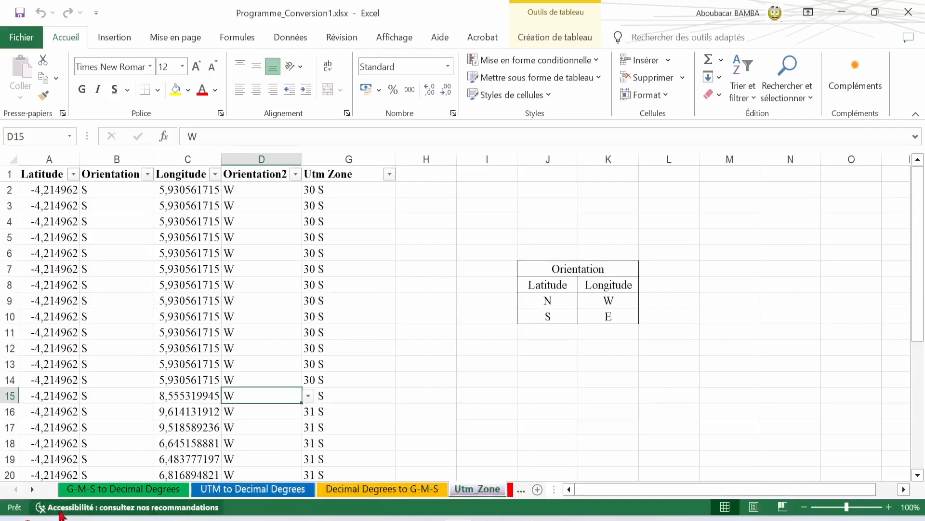
Compare the source coordinates on the Donnees sheet with the columns of the Utm_Zone table
left_click(32, 489)
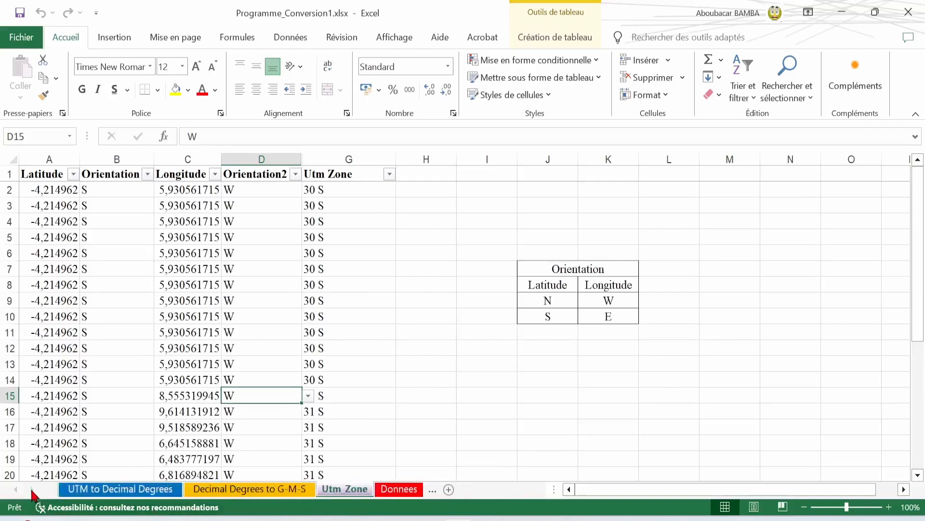
left_click(398, 489)
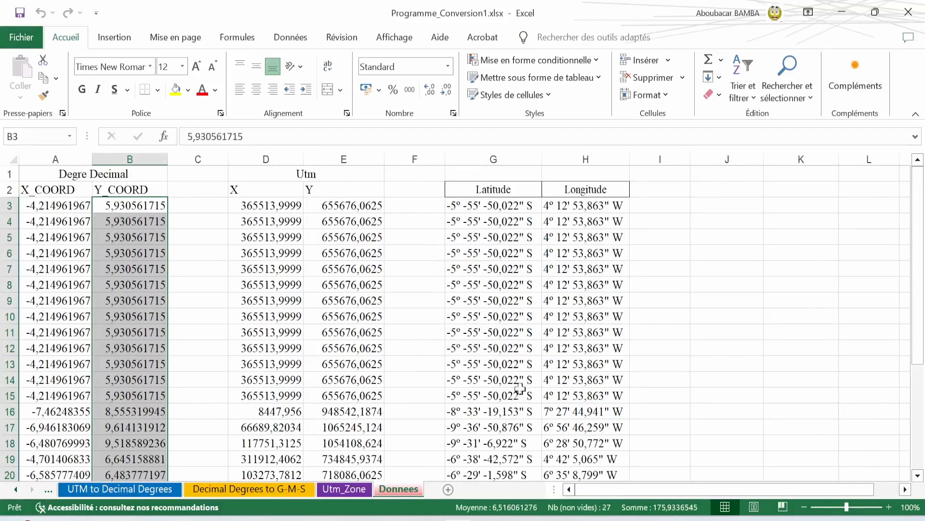
left_click(344, 489)
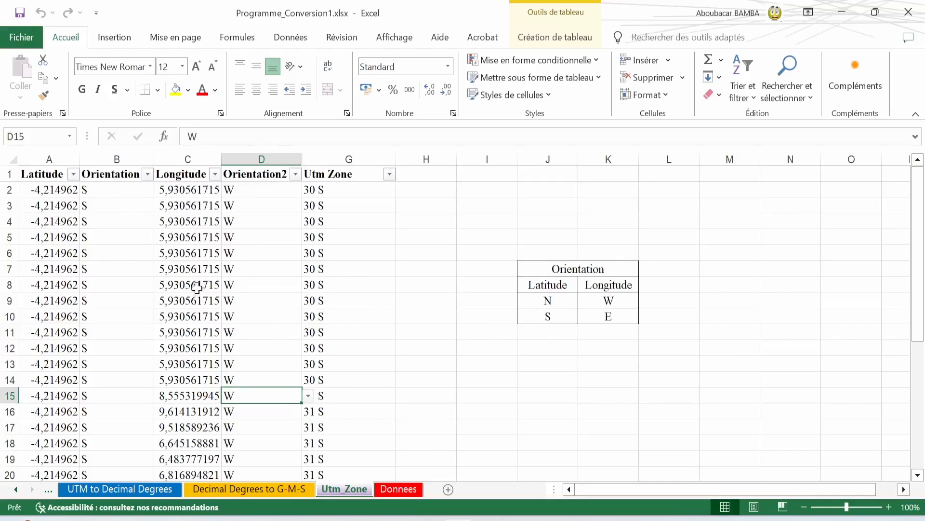
left_click(402, 497)
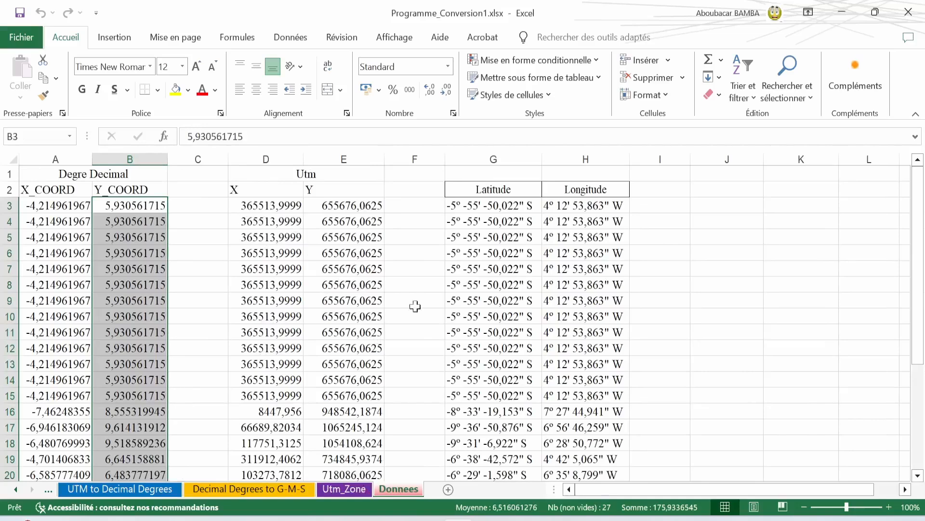
left_click(354, 489)
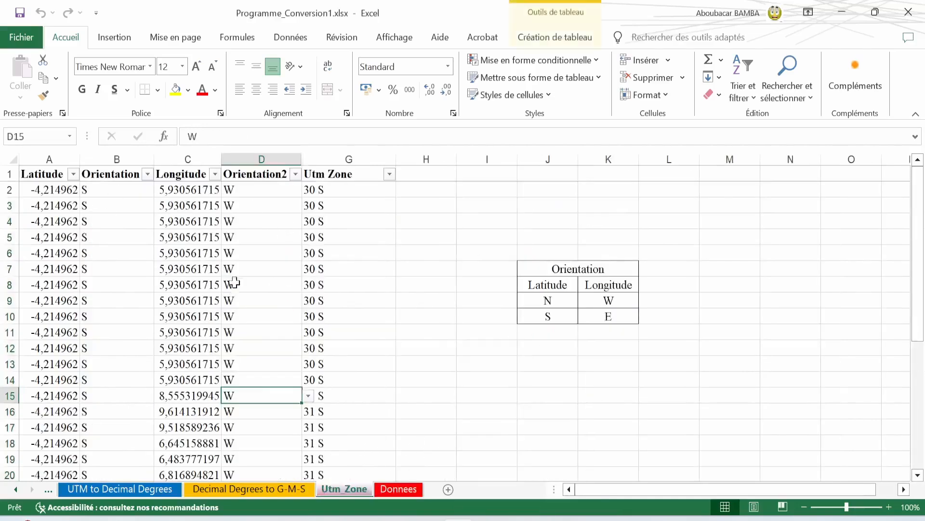
left_click(410, 492)
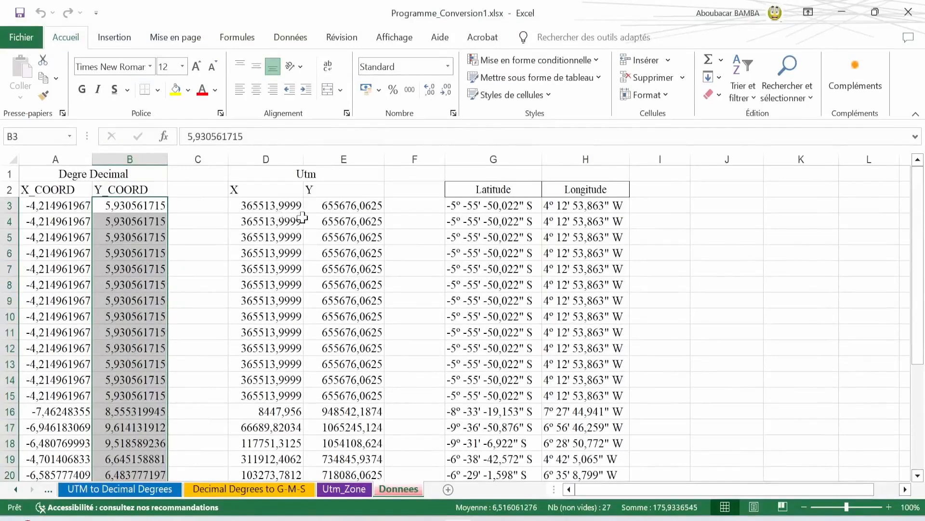
left_click(336, 207)
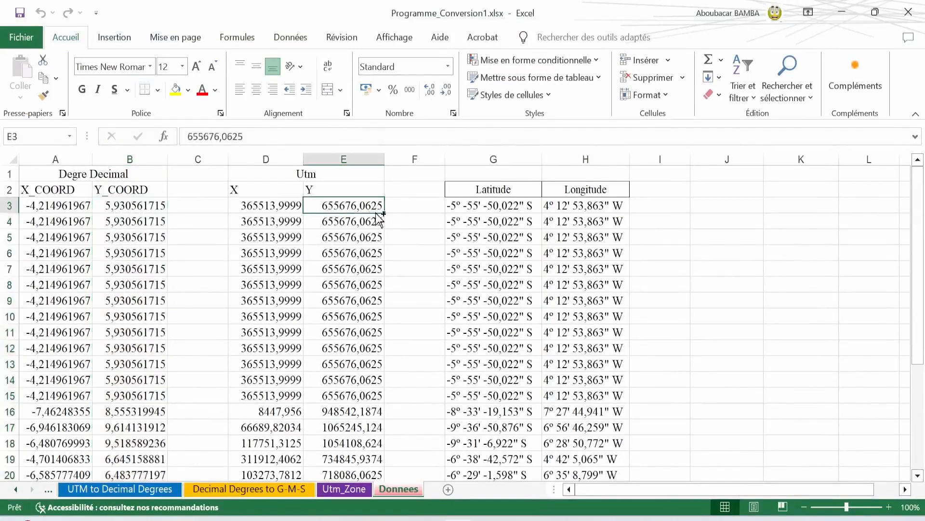
key("ctrl+c")
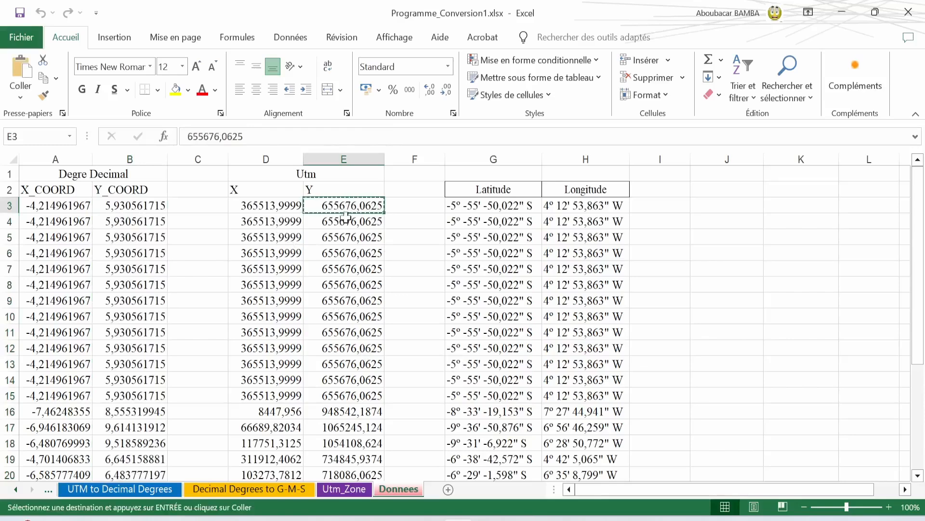
left_click(347, 489)
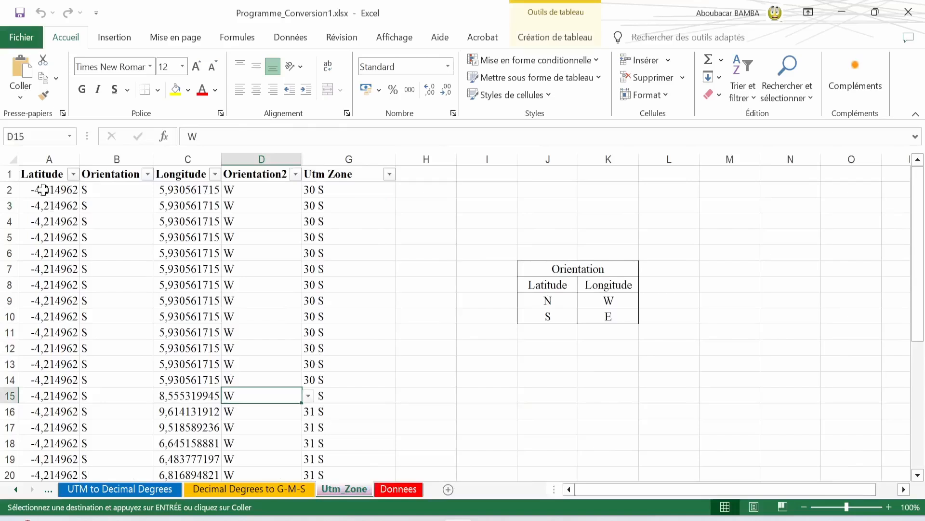
left_click(398, 489)
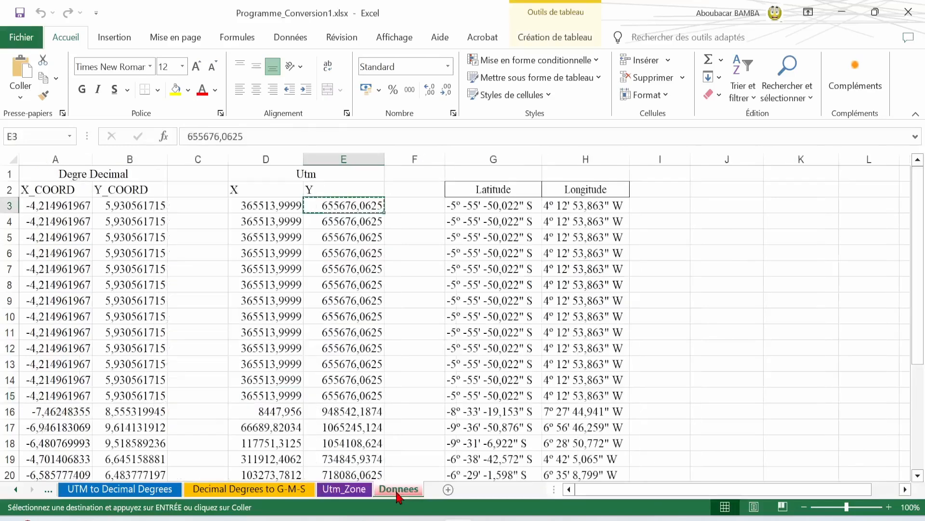
Copy the Y_COORD value from cell B3 of the Donnees sheet into Latitude cell A2 of the Utm_Zone sheet
left_click(130, 205)
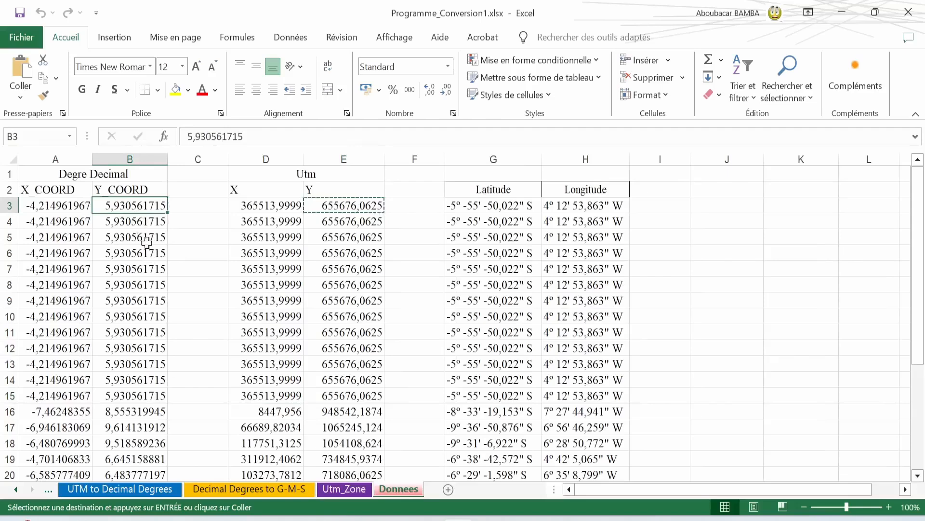
key("ctrl+c")
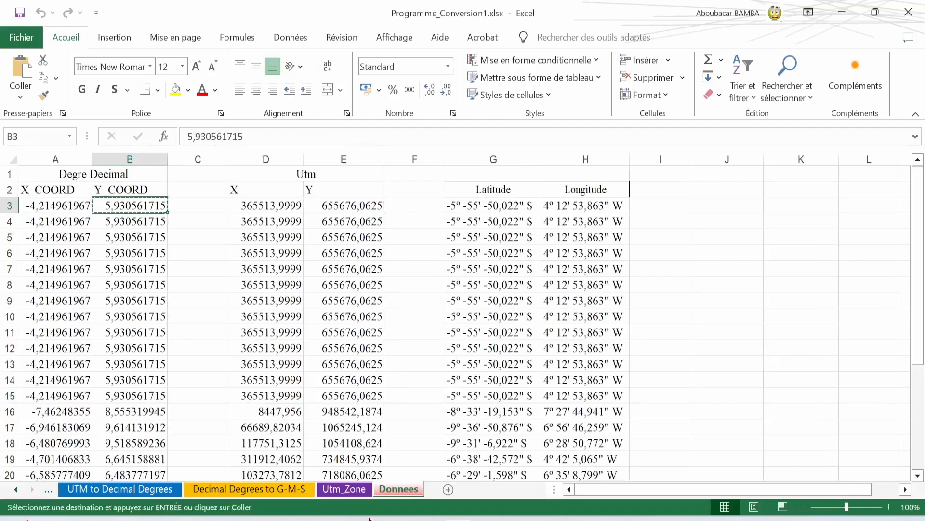
left_click(345, 489)
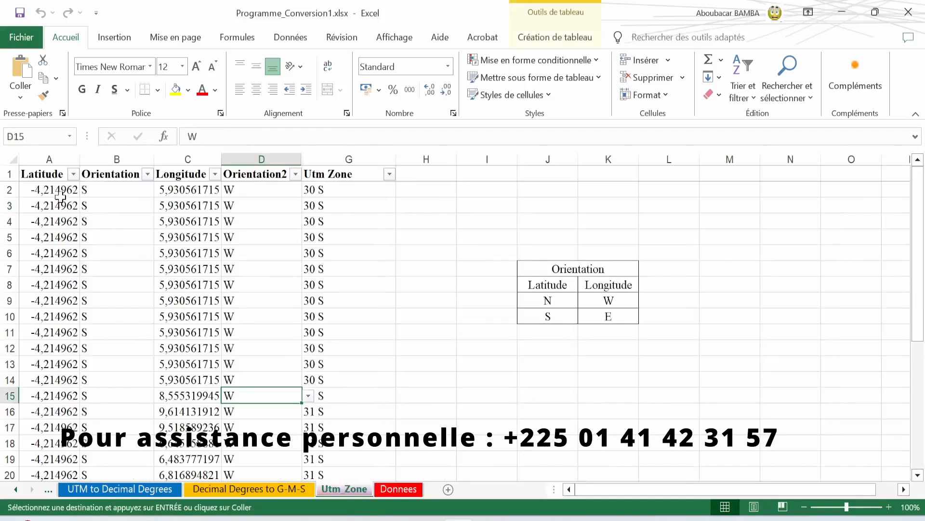
left_click(47, 188)
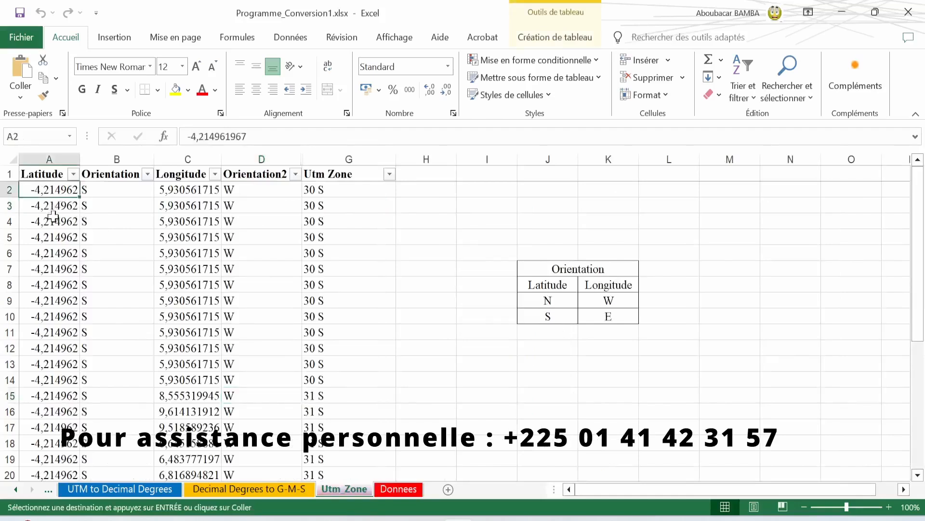
key("ctrl+v")
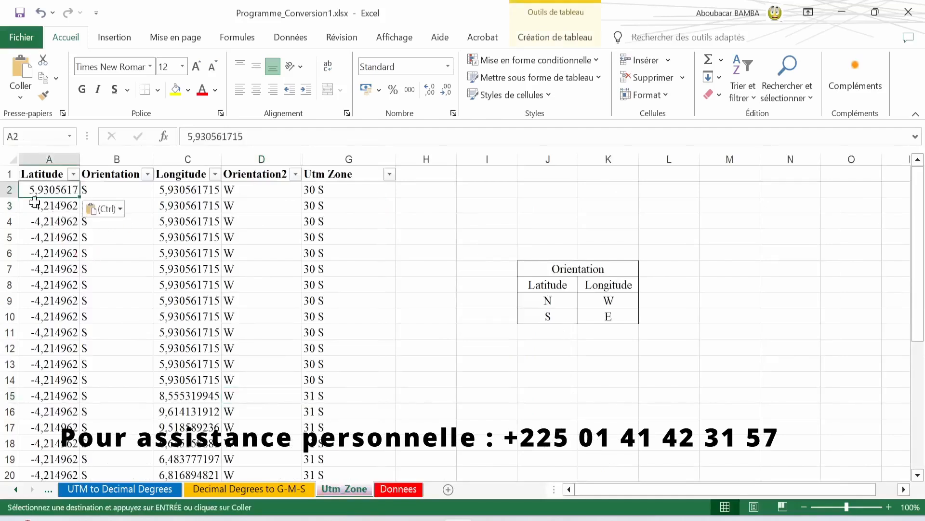
Set the latitude orientation in cell B2 of the Utm_Zone table to N
left_click(115, 192)
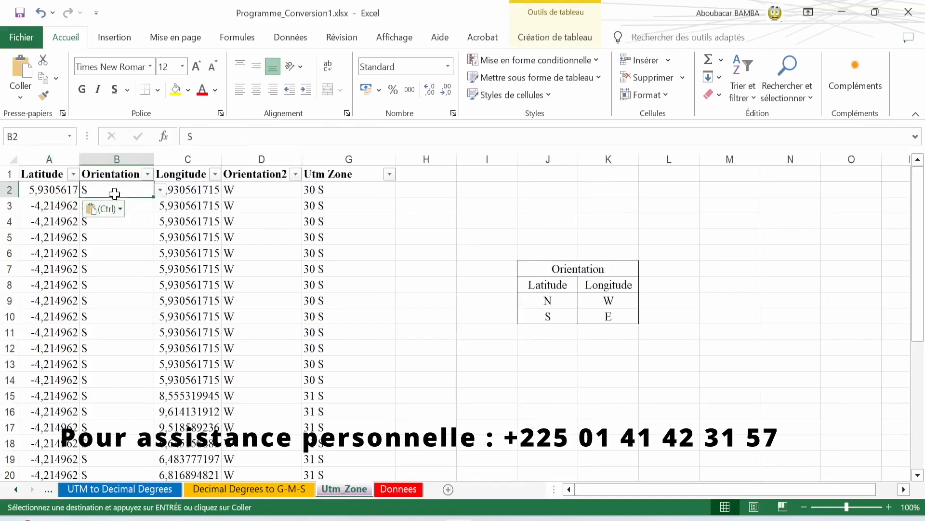
left_click(160, 192)
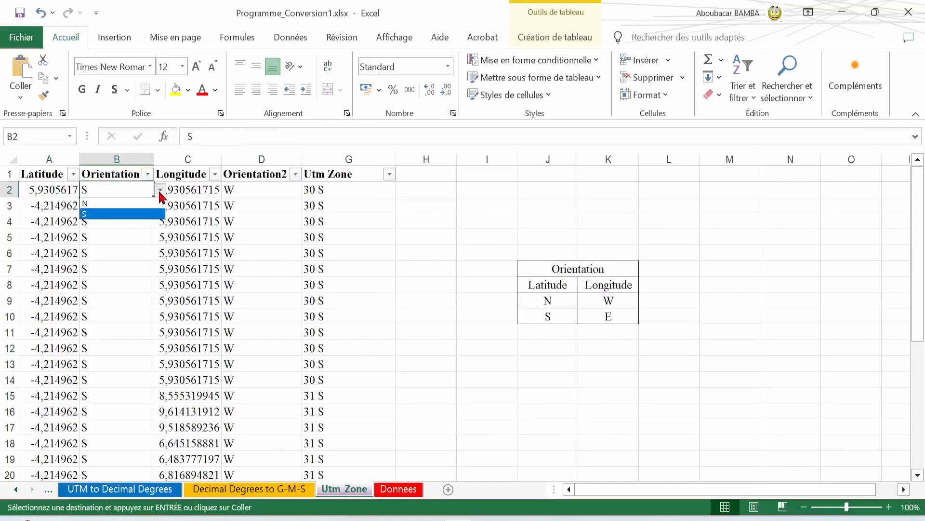
left_click(102, 203)
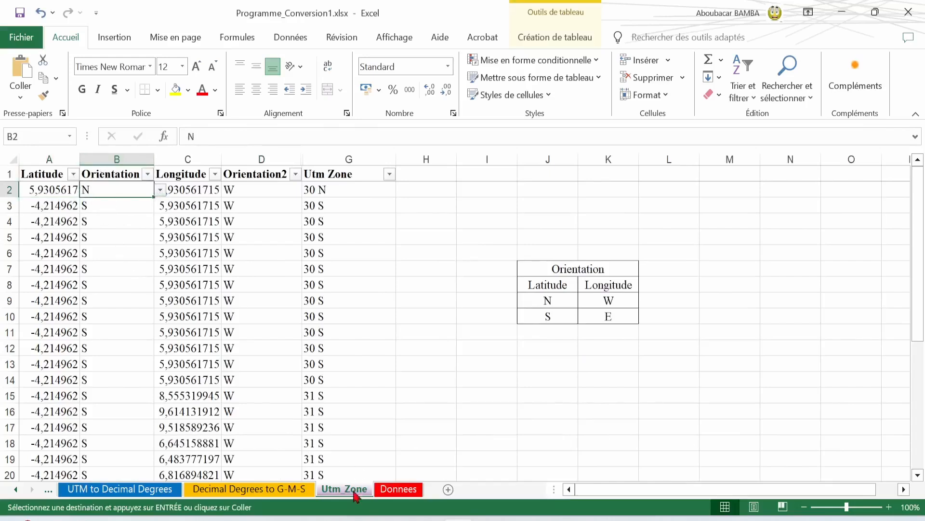
Copy the X_COORD value from cell A3 of Donnees into Longitude cell C2 of Utm_Zone and check that row's orientation and UTM zone
left_click(398, 488)
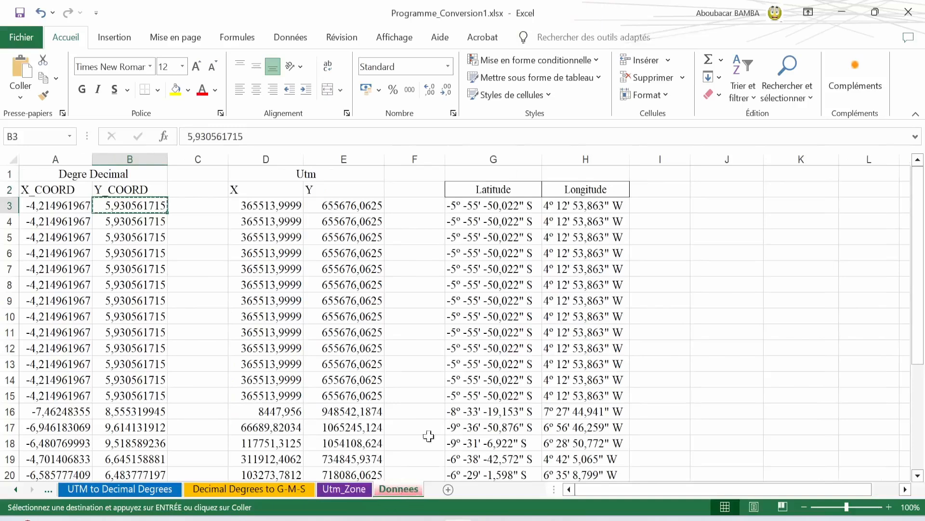
left_click(51, 209)
key("ctrl+c")
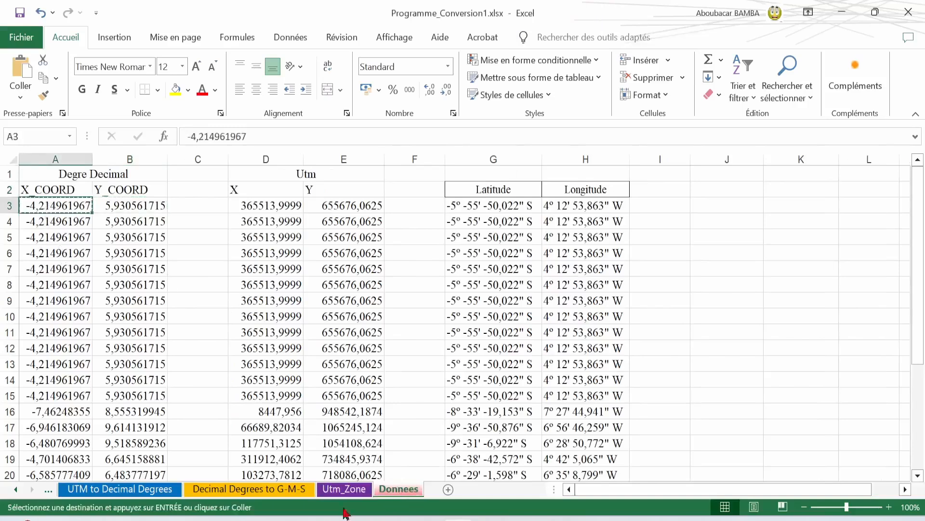
left_click(356, 490)
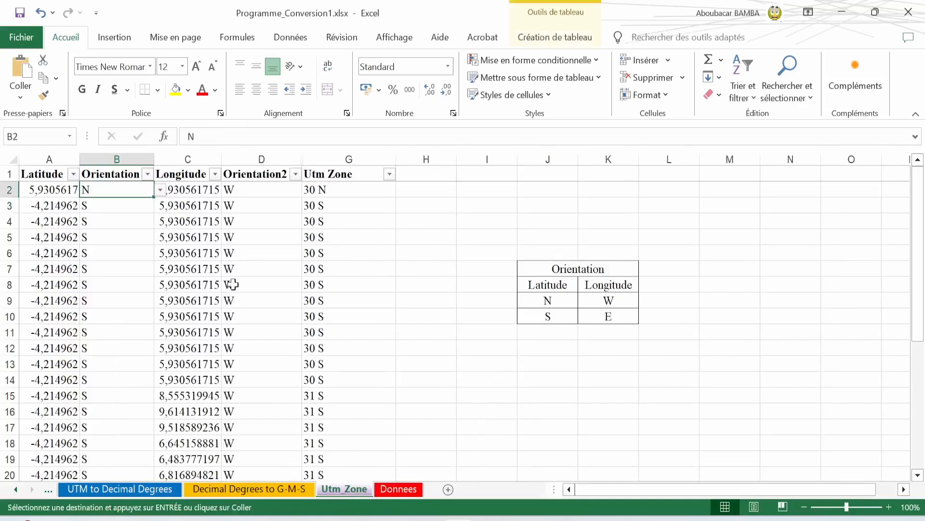
left_click(185, 194)
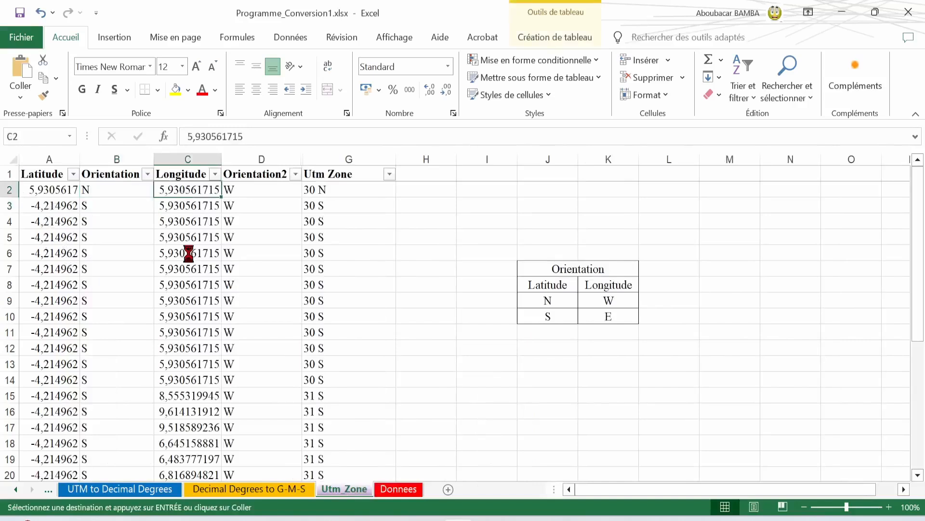
key("ctrl+v")
left_click(291, 190)
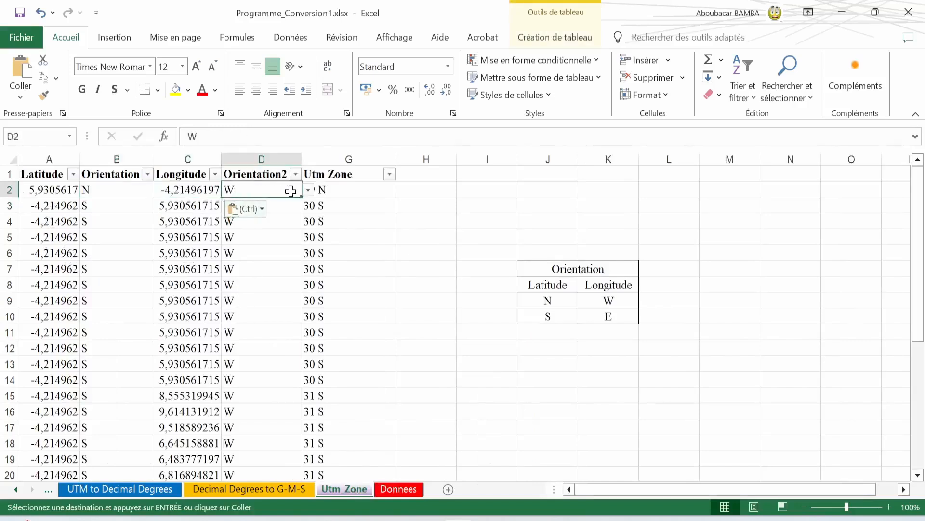
left_click(339, 191)
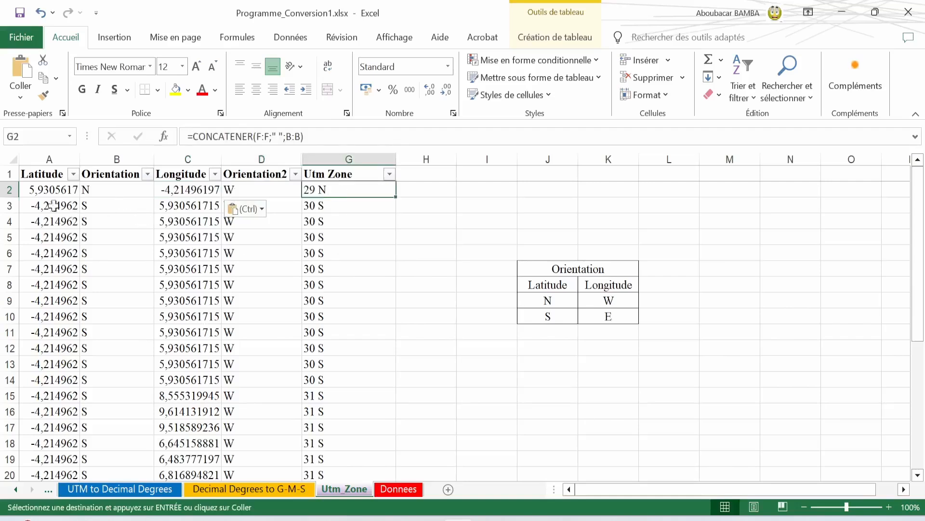
left_click(10, 189)
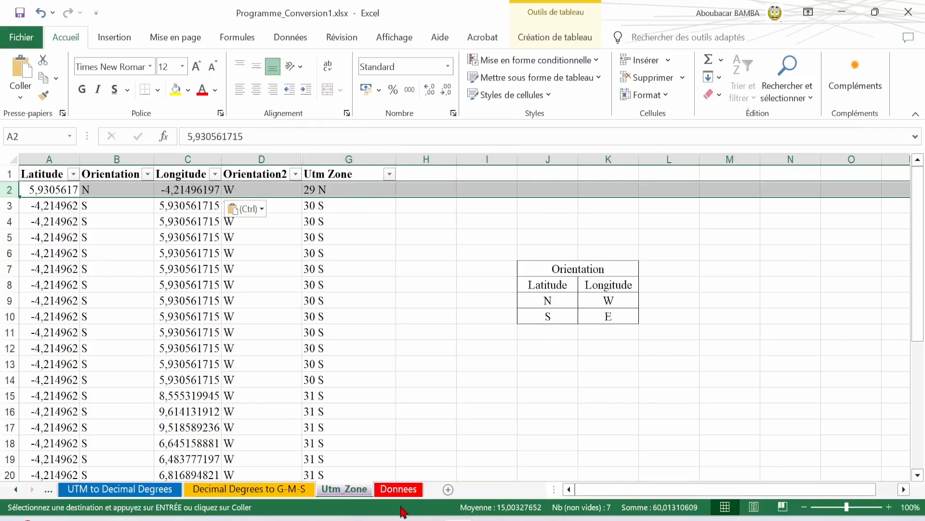
Copy the Y_COORD values B3:B29 from Donnees into the Latitude column of Utm_Zone starting at A2, and fill orientation N down column B
left_click(398, 489)
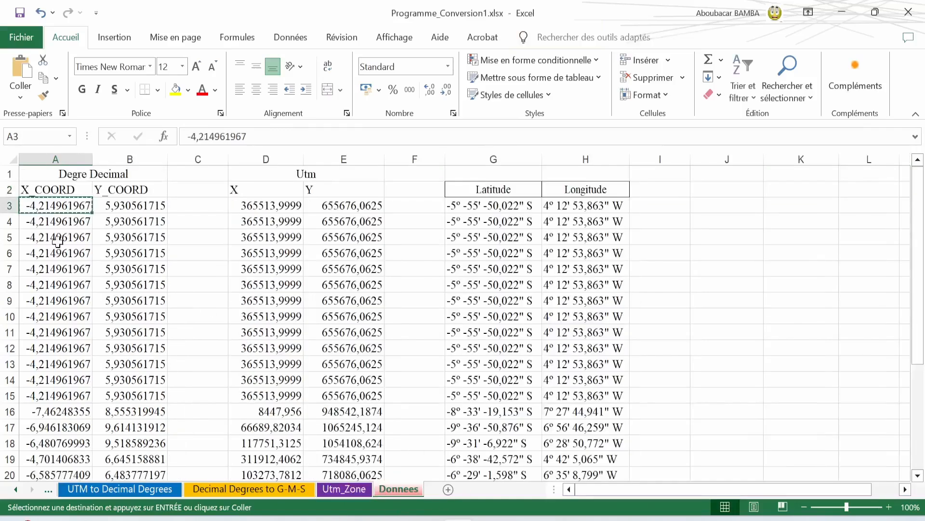
scroll(57, 241, "down", 9)
scroll(82, 275, "up", 9)
left_click_drag(141, 208, 149, 453)
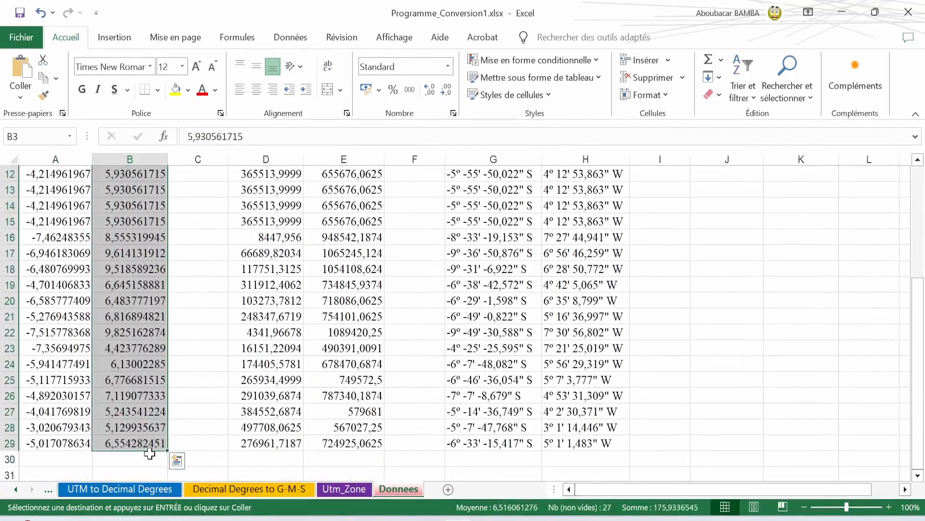
key("ctrl+c")
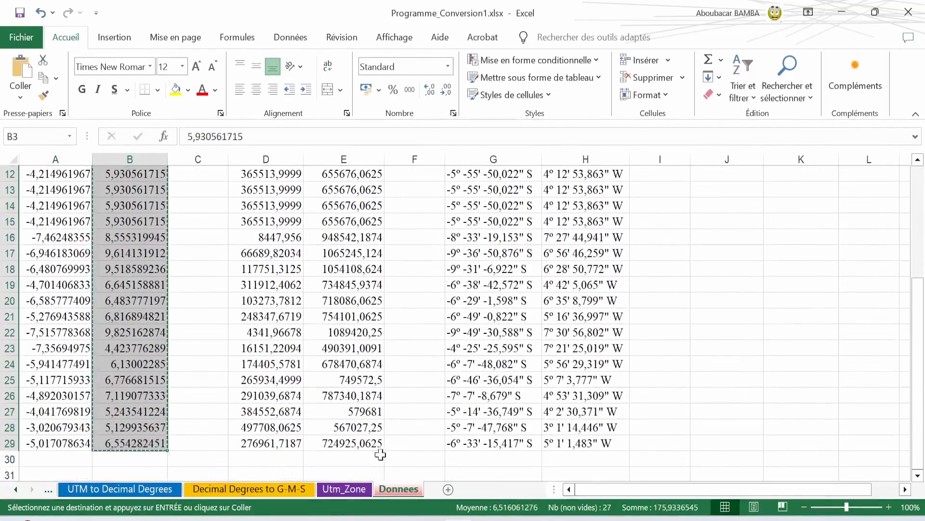
left_click(355, 495)
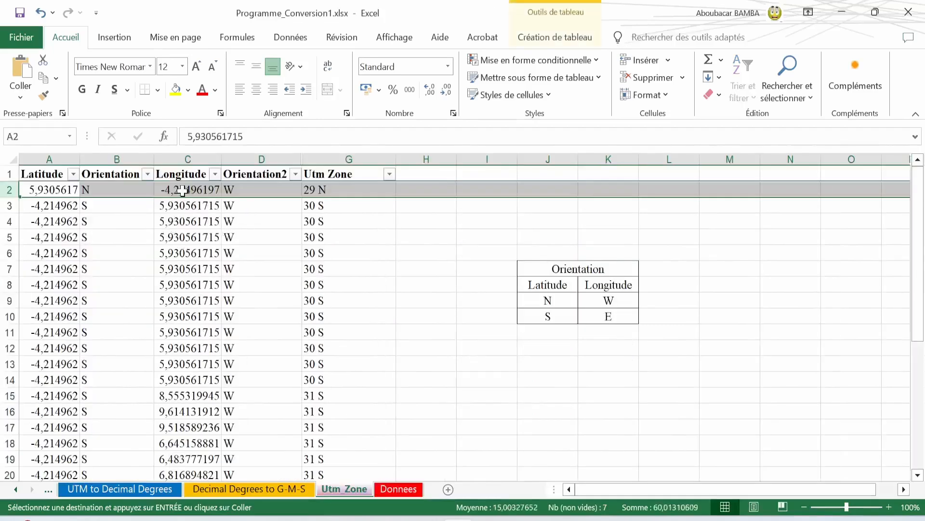
left_click(45, 189)
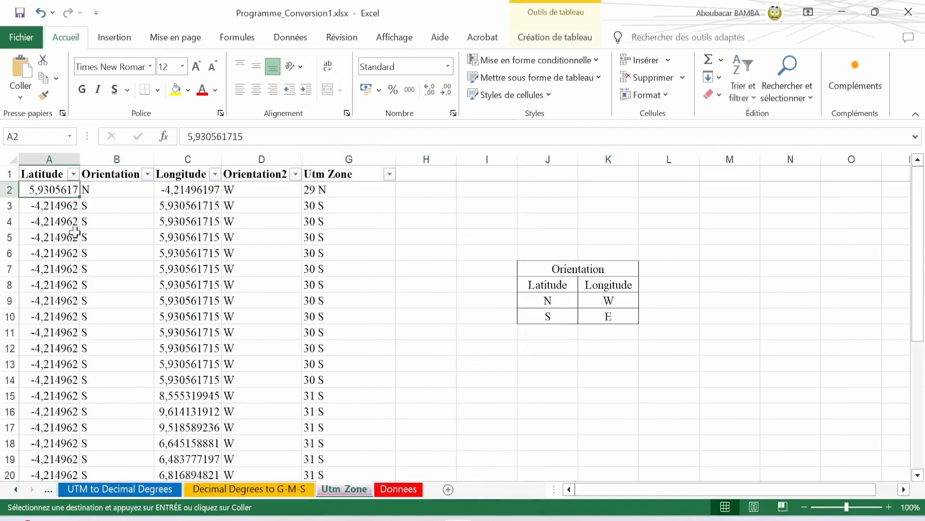
key("ctrl+v")
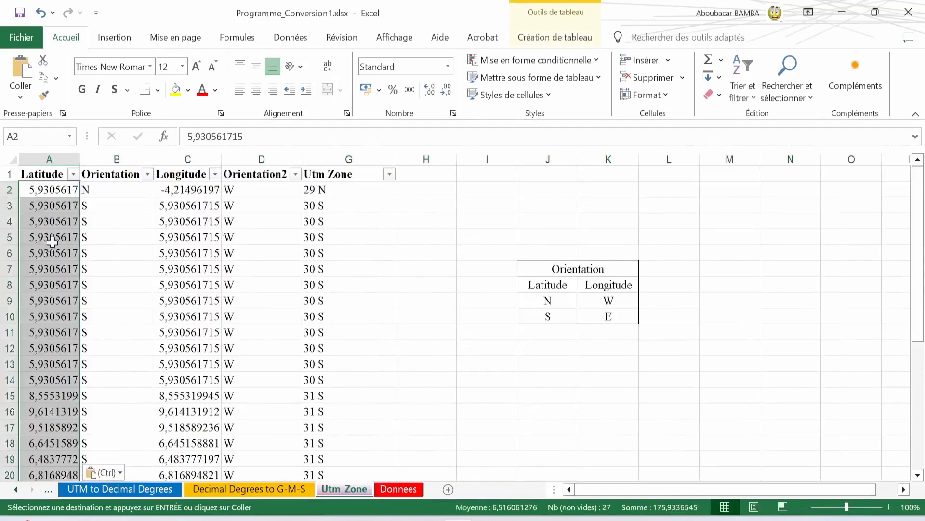
left_click(118, 190)
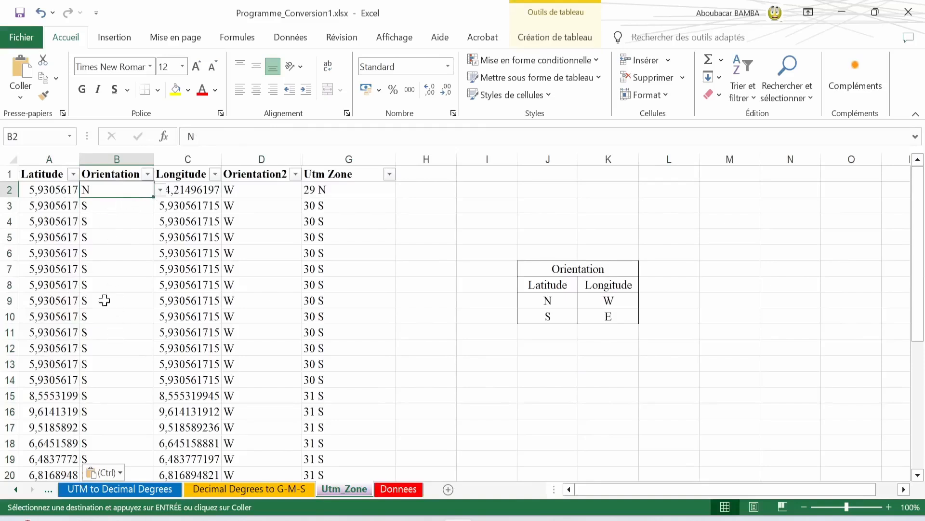
double_click(155, 198)
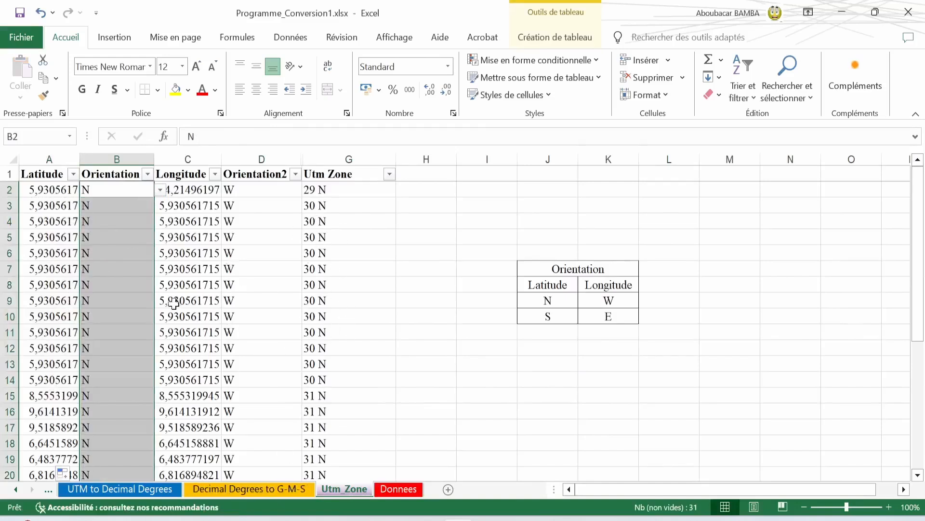
Copy the X_COORD values A3:A29 from Donnees into the Longitude column of Utm_Zone starting at C2, and review the UTM zones
left_click(399, 490)
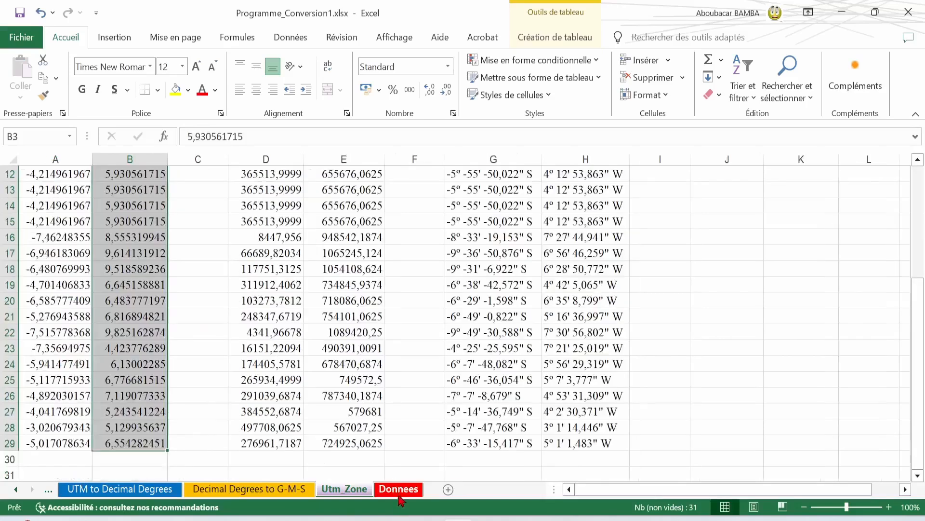
scroll(140, 388, "up", 4)
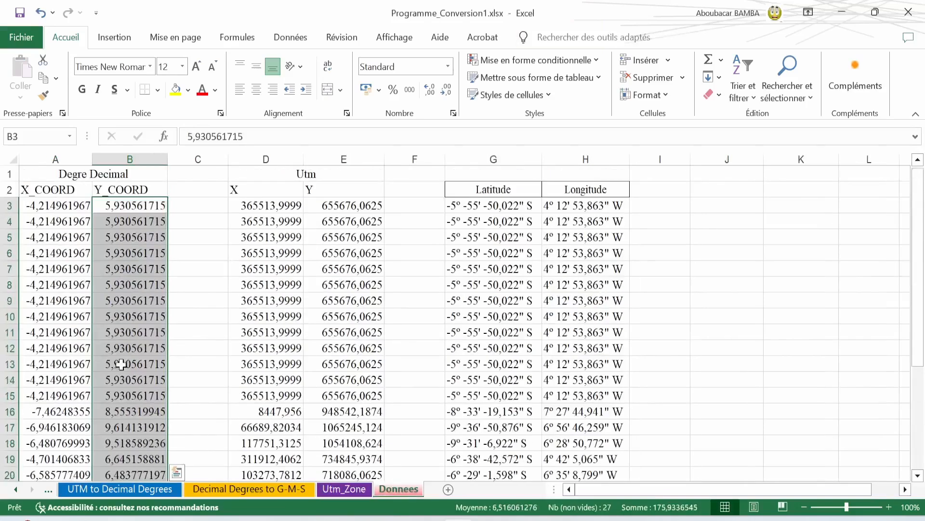
left_click_drag(67, 206, 72, 410)
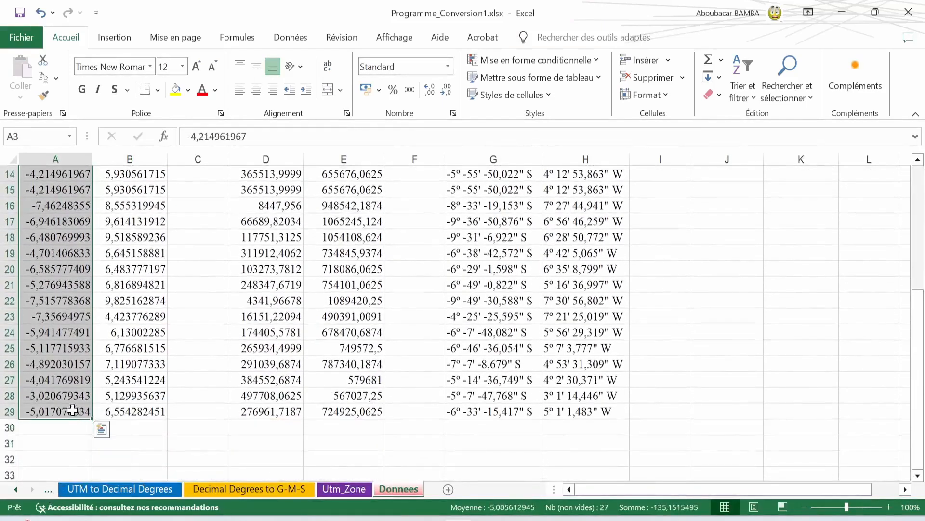
key("ctrl+c")
left_click(344, 489)
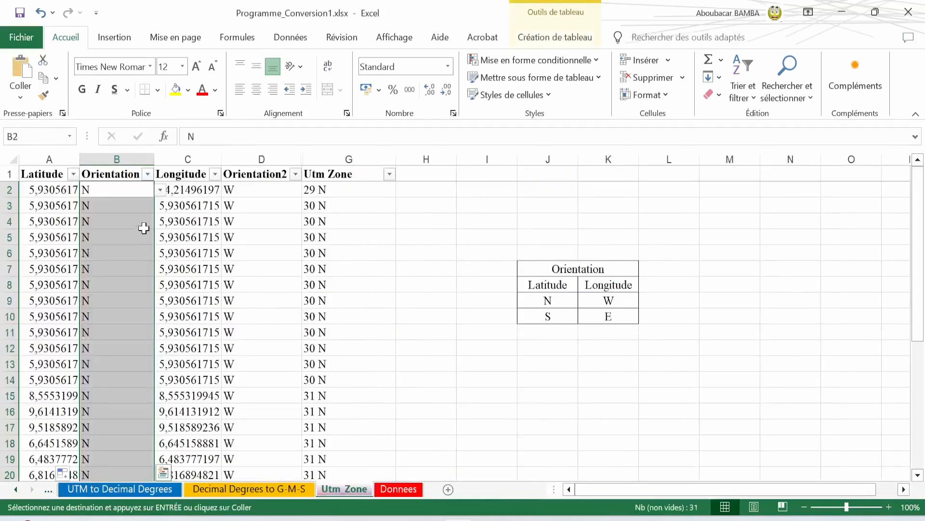
left_click(191, 189)
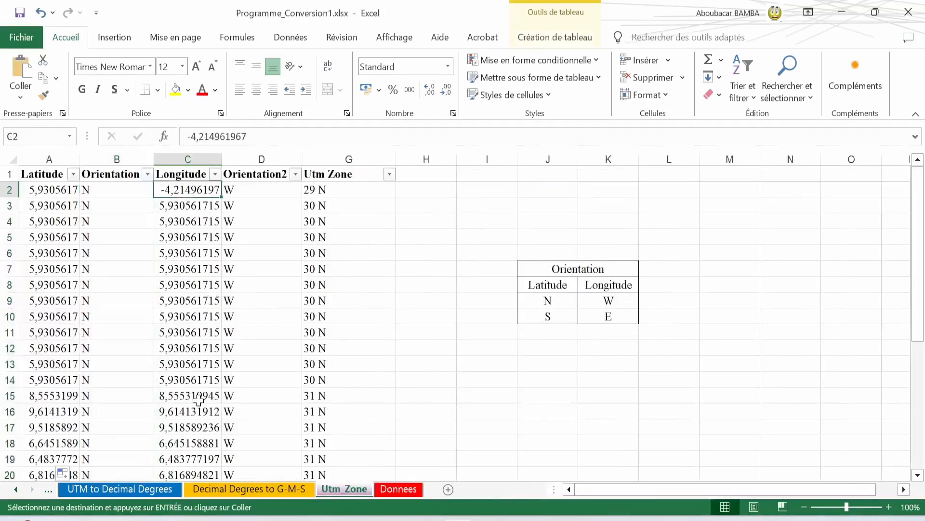
key("ctrl+v")
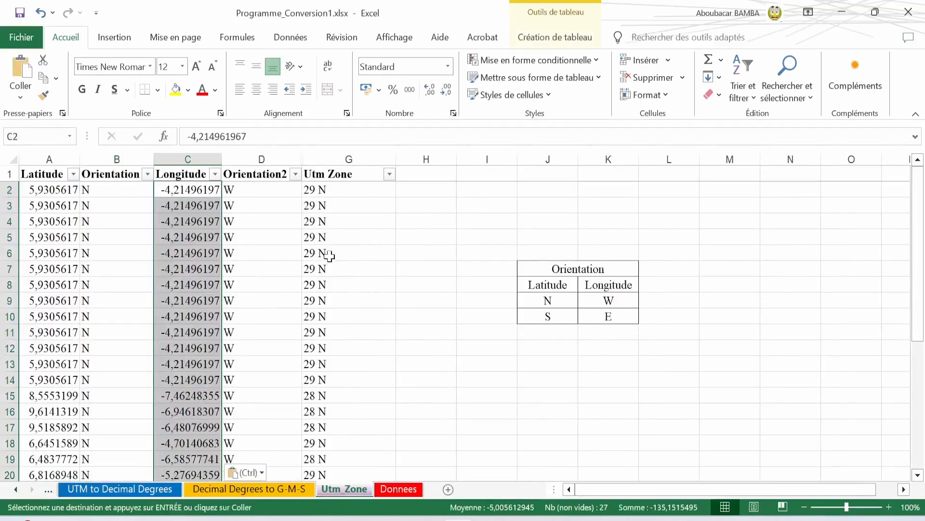
scroll(329, 255, "down", 12)
scroll(331, 267, "up", 12)
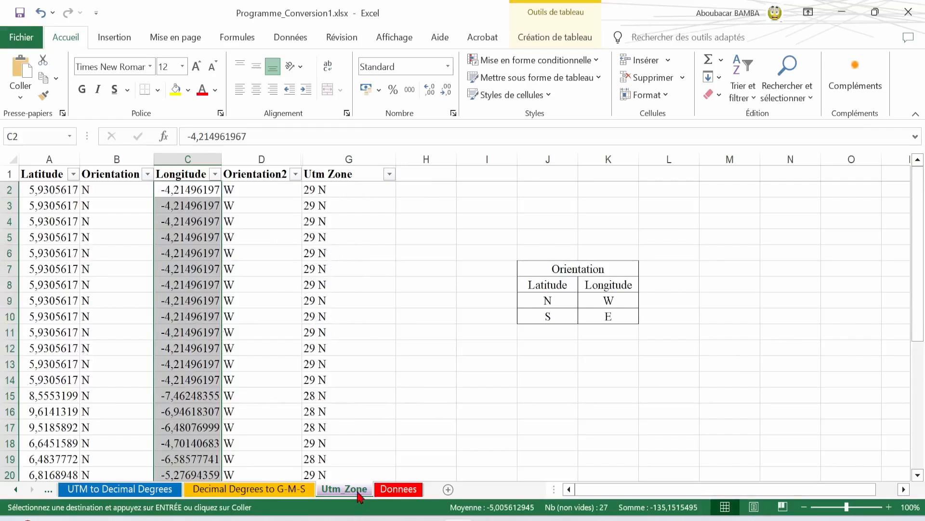
Copy the Y_COORD values B3:B10 from Donnees into the Latitude column of the Decimal Degrees to G-M-S sheet, starting at B6
left_click(270, 494)
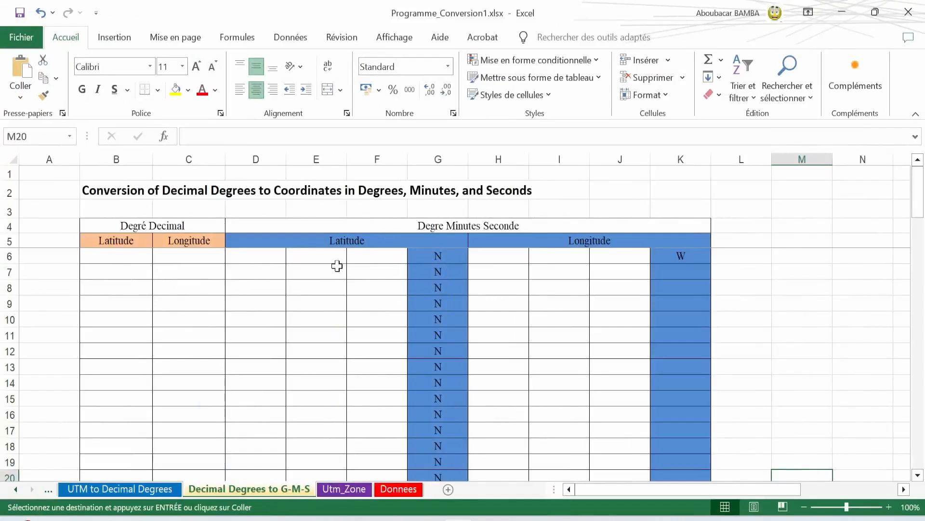
left_click(400, 488)
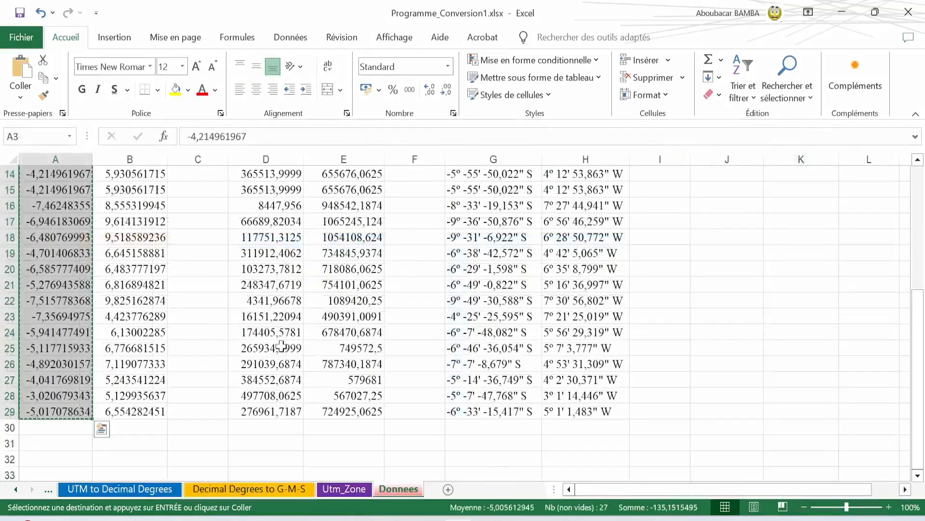
scroll(629, 381, "up", 4)
left_click(657, 348)
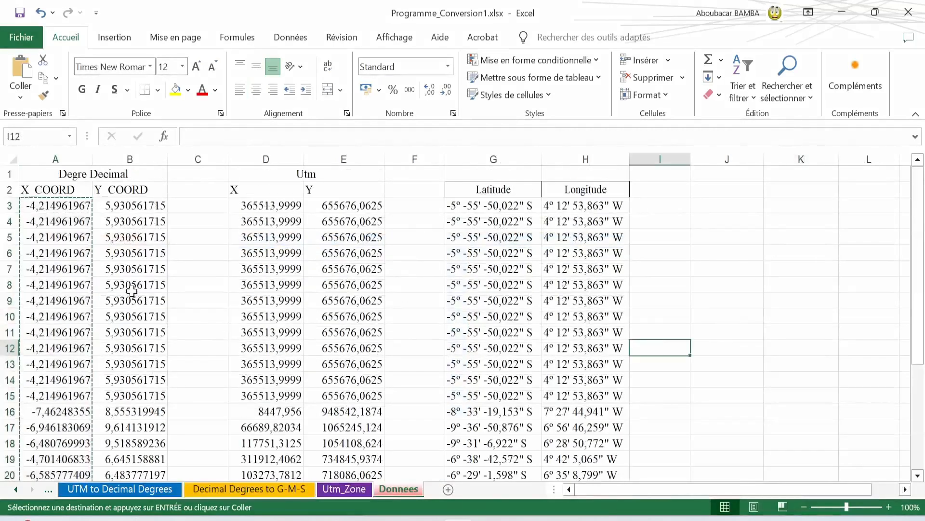
key("Escape")
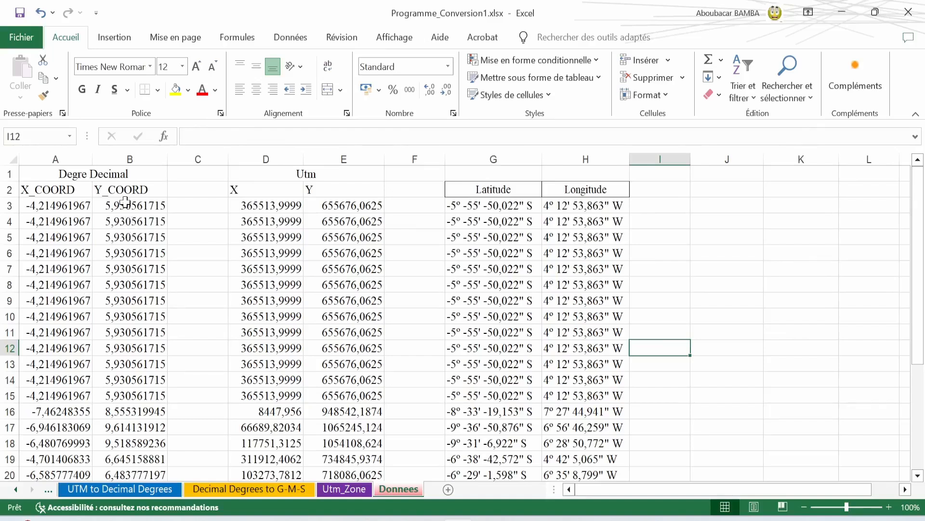
left_click_drag(127, 205, 125, 326)
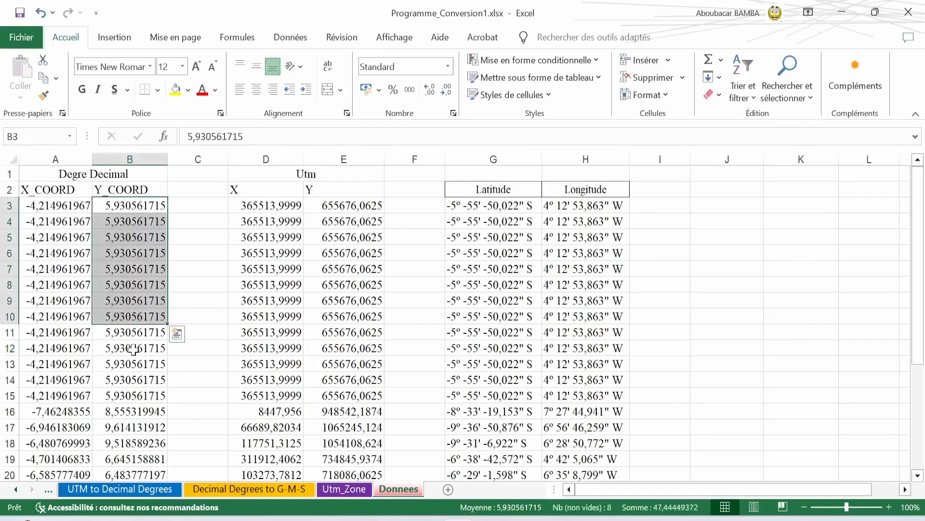
key("ctrl+c")
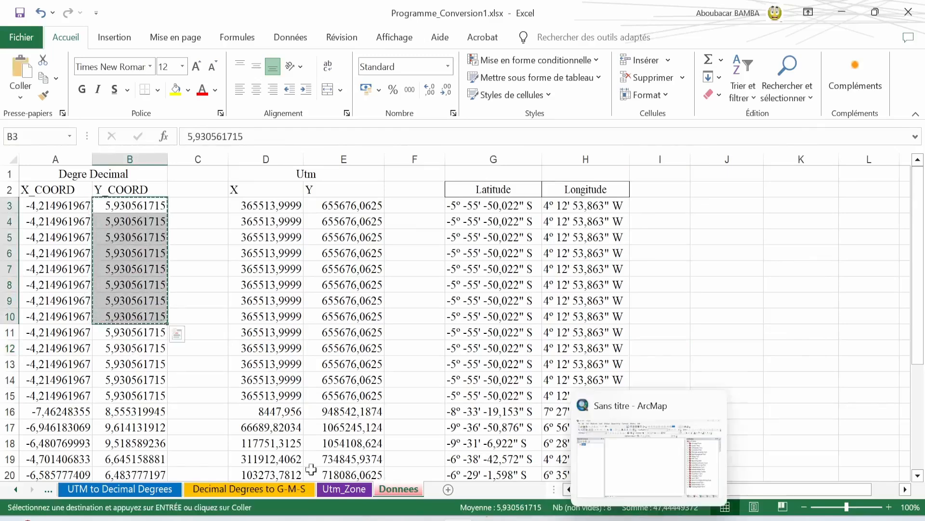
left_click(244, 489)
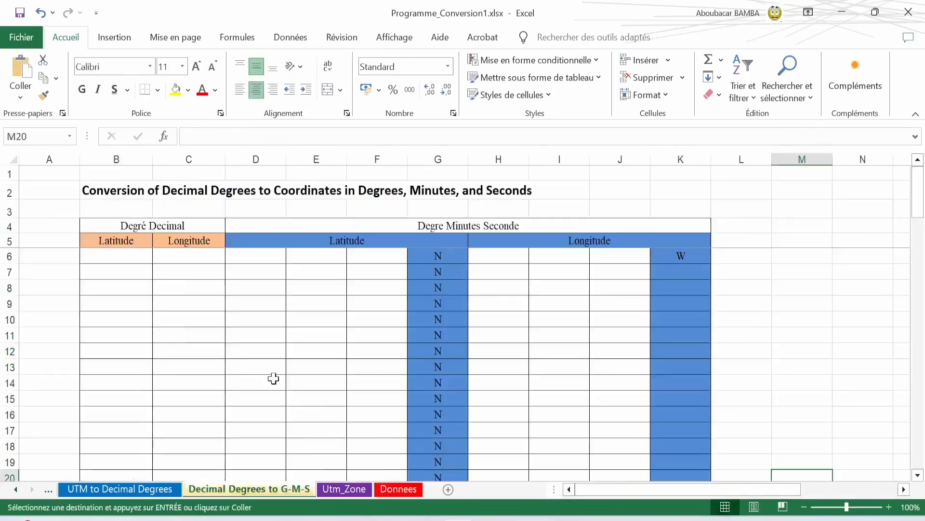
left_click(118, 252)
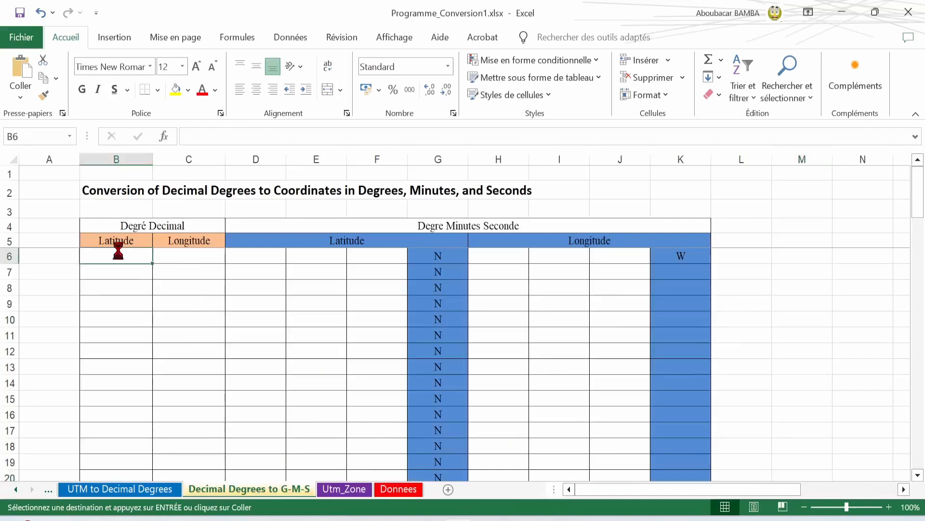
left_click_drag(119, 252, 116, 366)
key("ctrl+v")
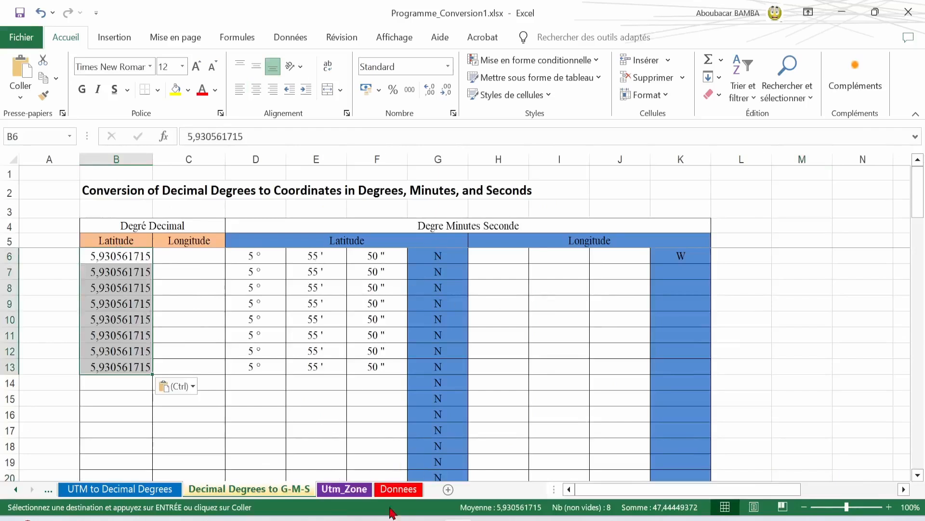
Copy the X_COORD values A3:A10 from Donnees into the Longitude column of the Decimal Degrees to G-M-S sheet, starting at C6
left_click(399, 489)
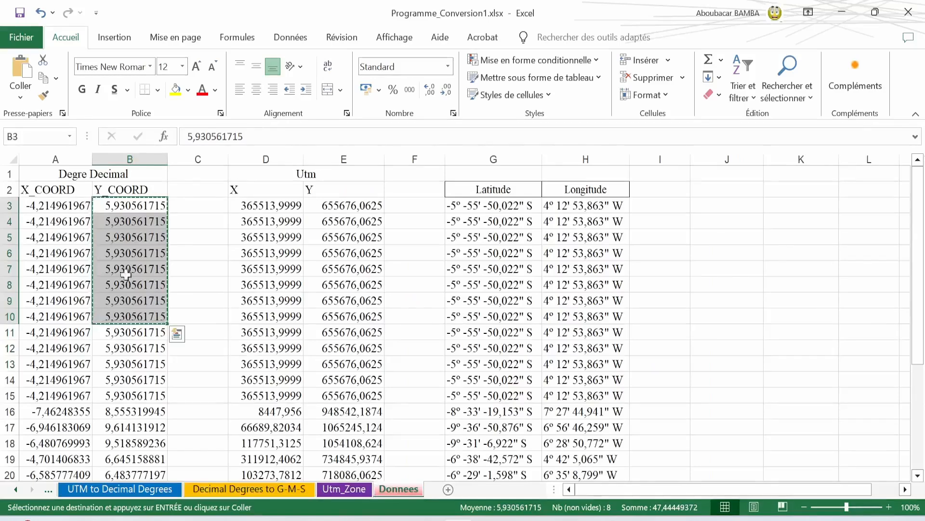
left_click_drag(61, 205, 47, 314)
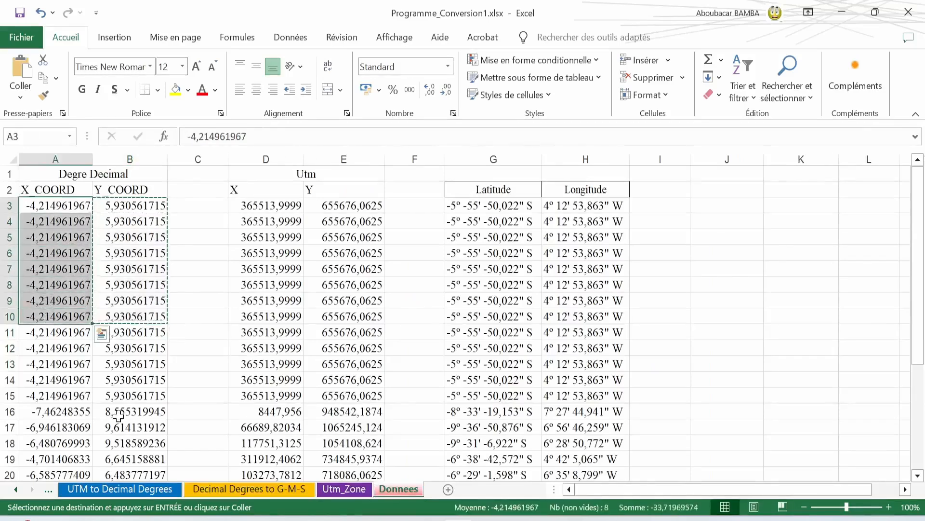
key("ctrl+c")
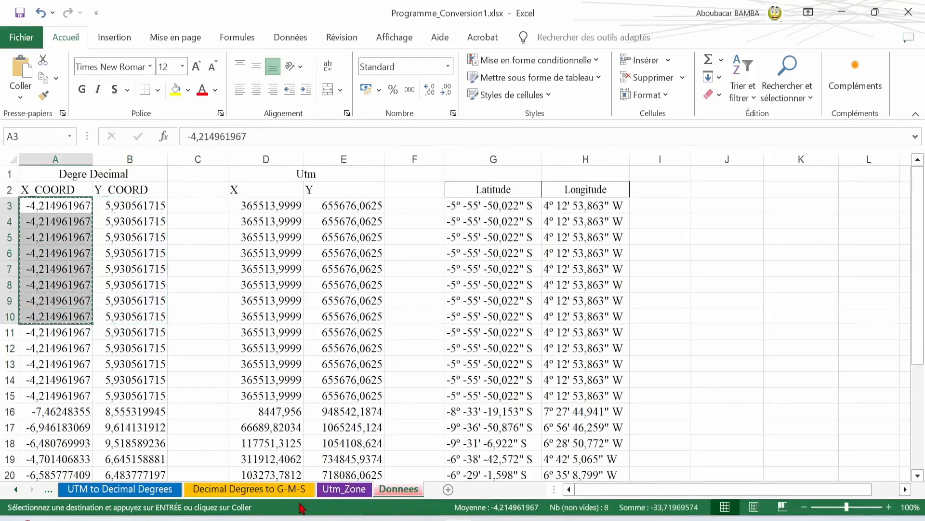
left_click(294, 491)
left_click(183, 255)
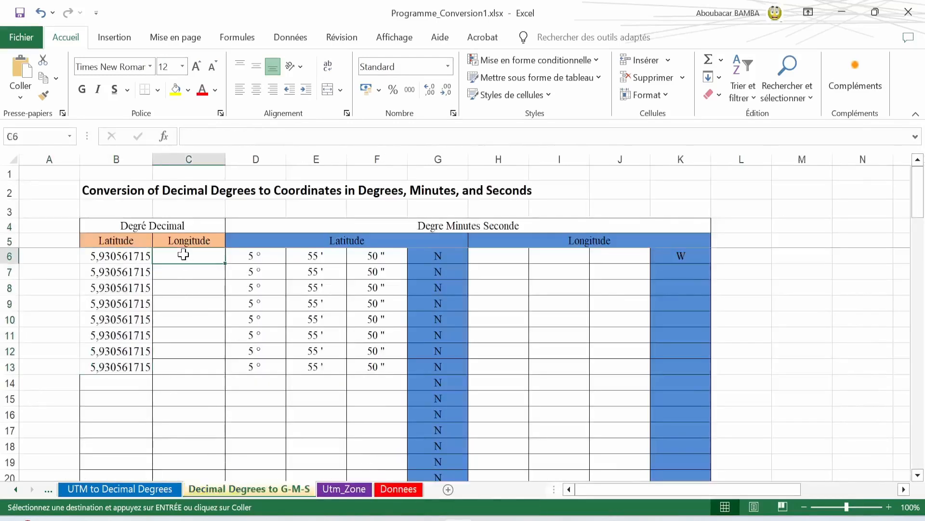
key("ctrl+v")
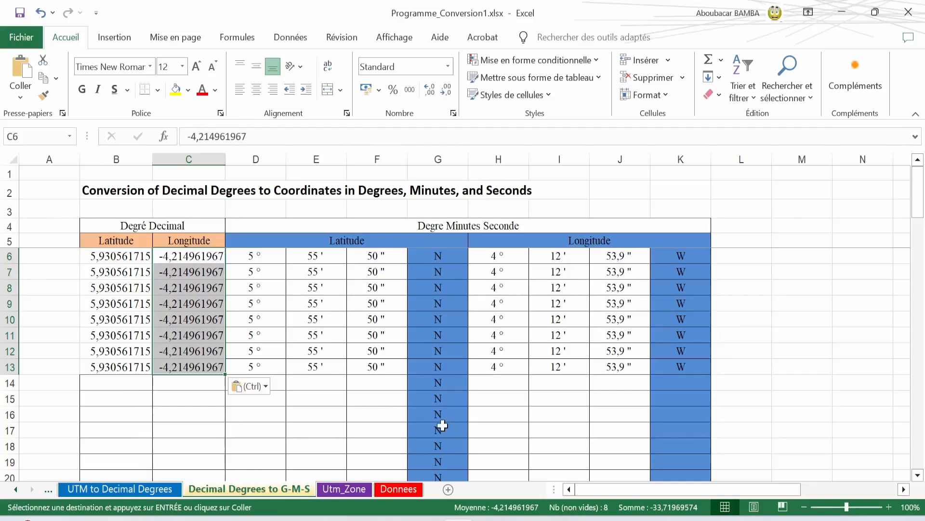
Copy the Utm Y values E3:E10 from Donnees into the East column of the UTM to Decimal Degrees sheet, starting at E5
left_click(164, 490)
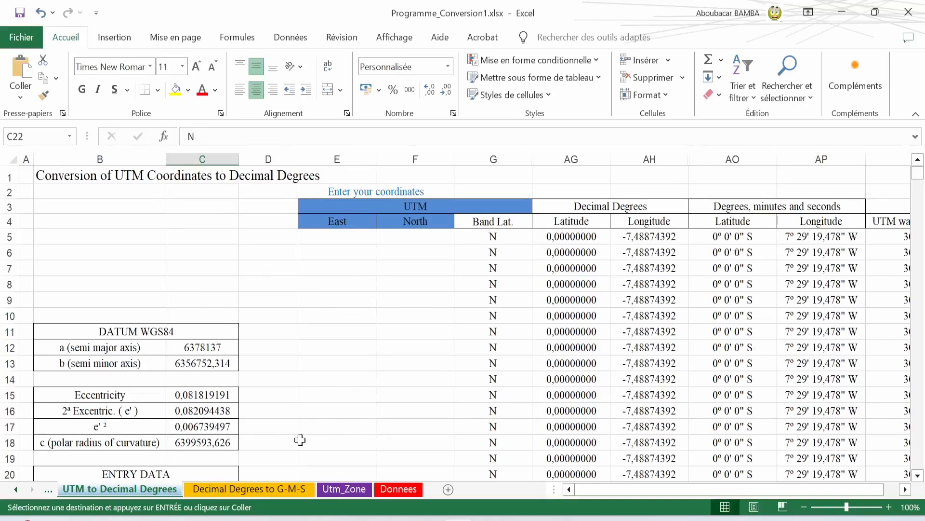
left_click(402, 490)
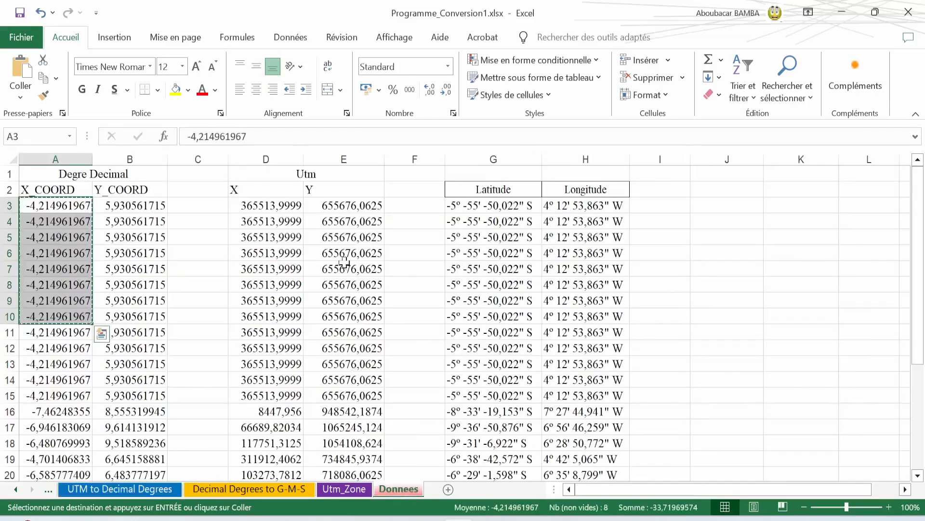
left_click(347, 206)
left_click_drag(347, 216, 339, 310)
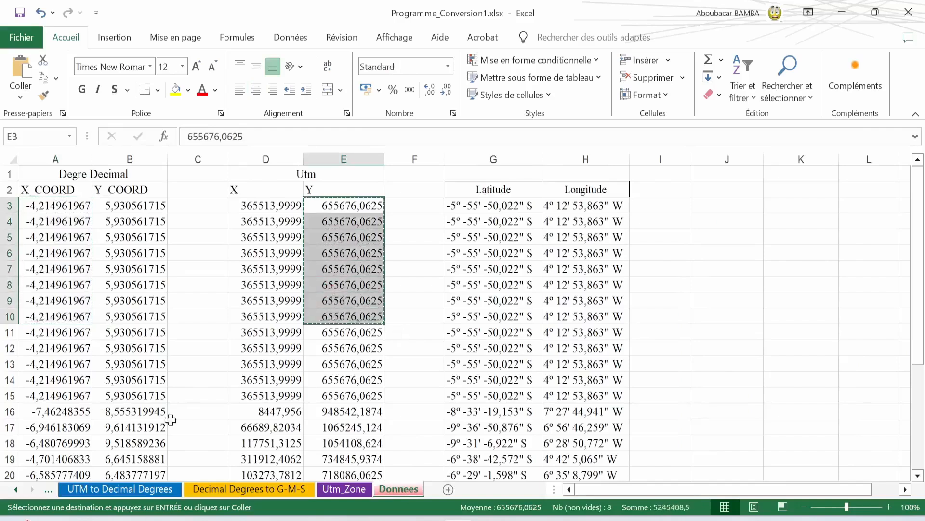
left_click(153, 489)
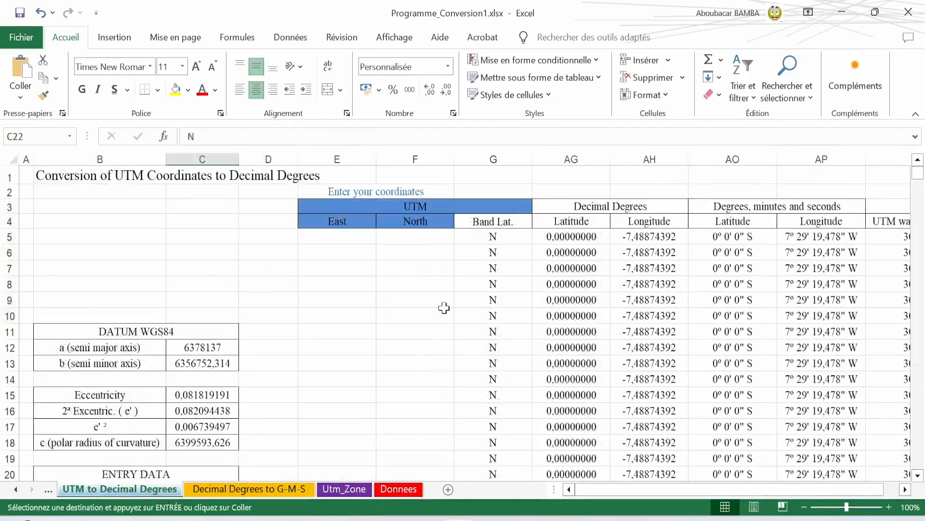
left_click(347, 235)
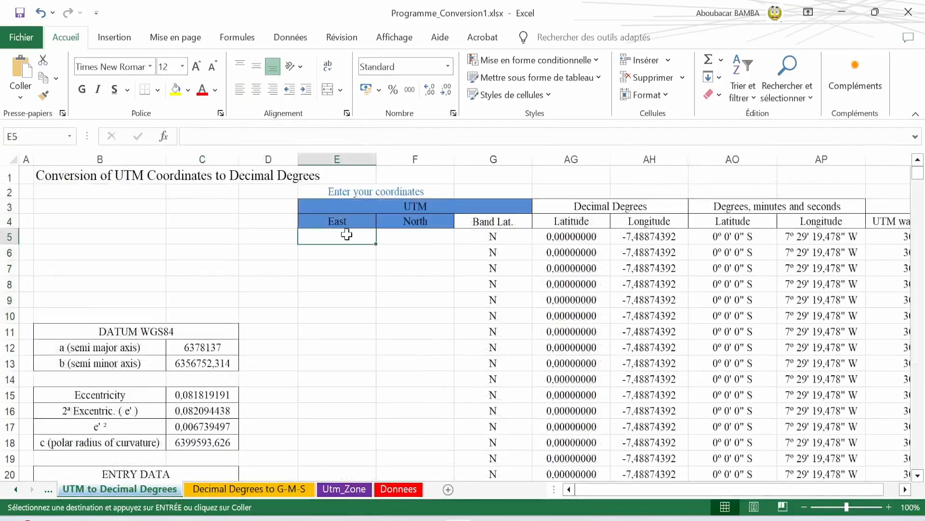
key("ctrl+v")
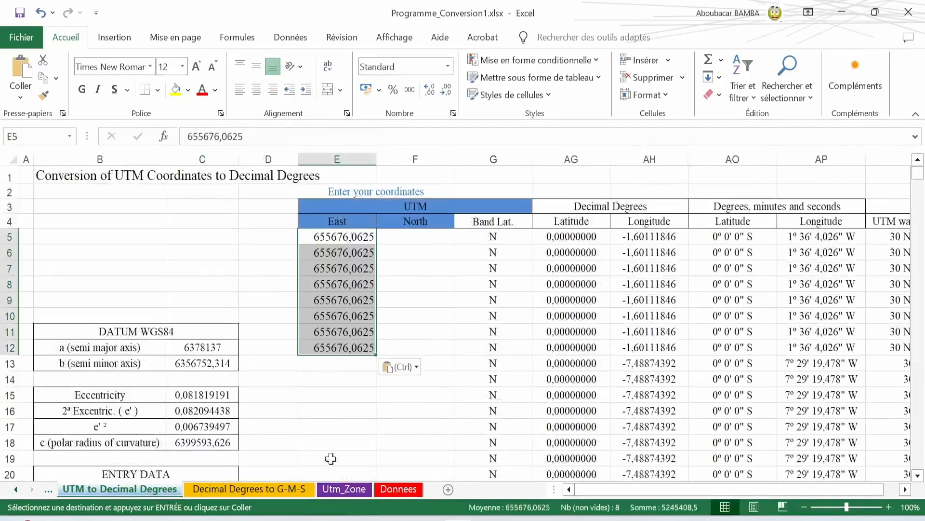
Copy the Utm X values D3:D10 from Donnees into the North column of the UTM to Decimal Degrees sheet, starting at F5
left_click(399, 490)
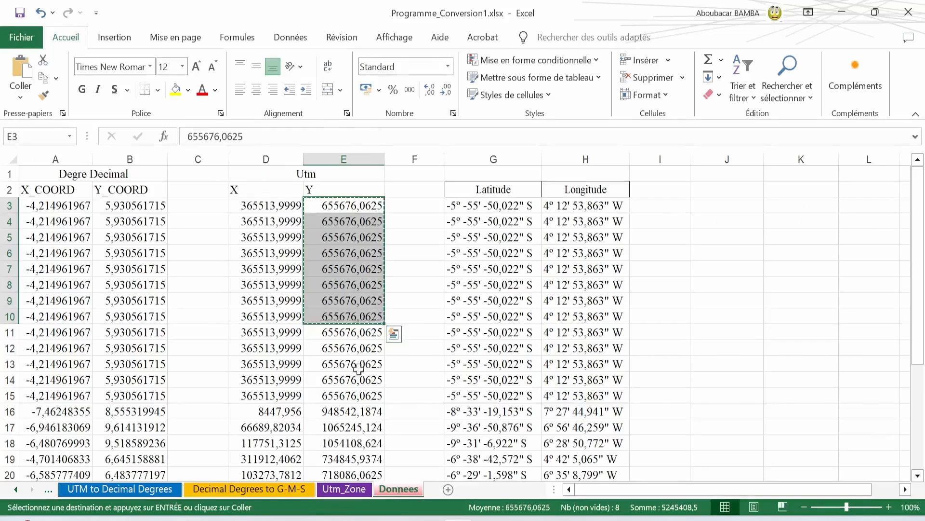
left_click_drag(276, 211, 274, 313)
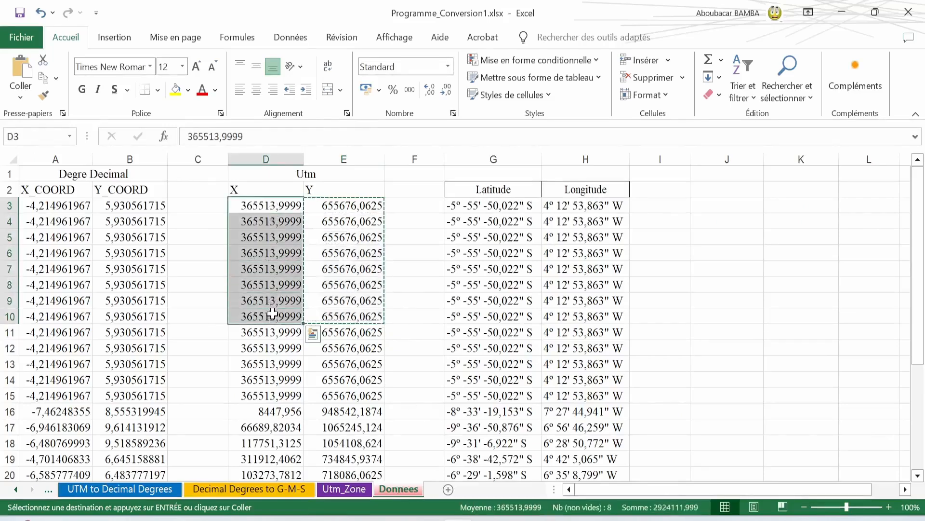
key("ctrl+c")
left_click(124, 493)
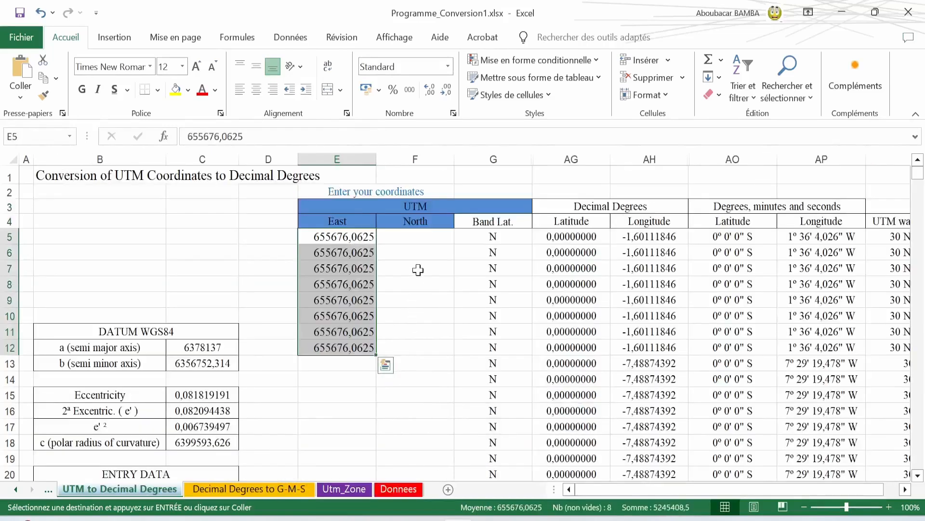
left_click(411, 239)
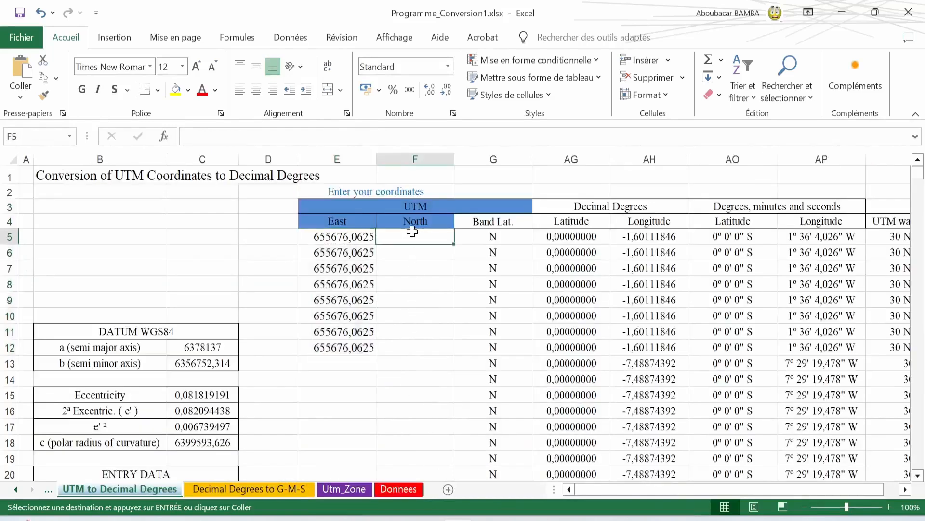
key("ctrl+v")
Examine the latitude band, the Zone and Hemisphere entry data, and the converted coordinates through the UTM waypoint Garmin column
left_click(501, 237)
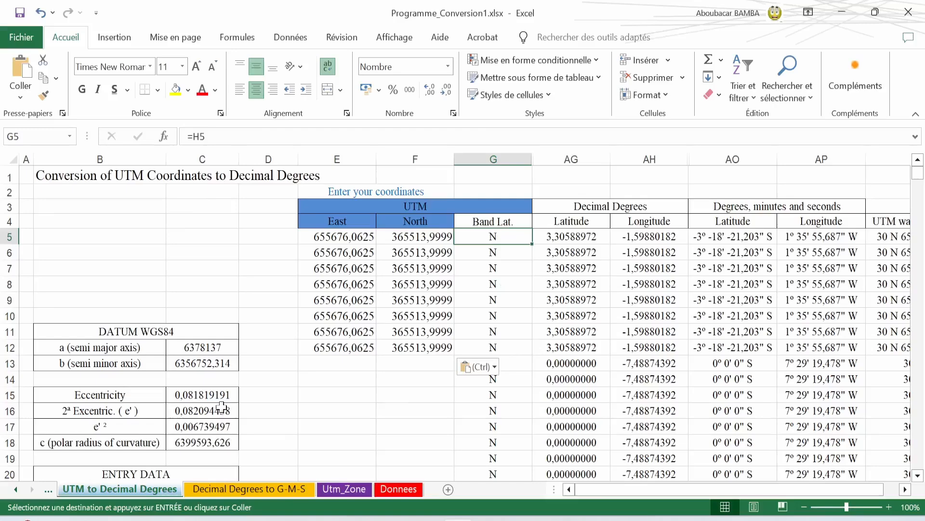
scroll(208, 410, "down", 2)
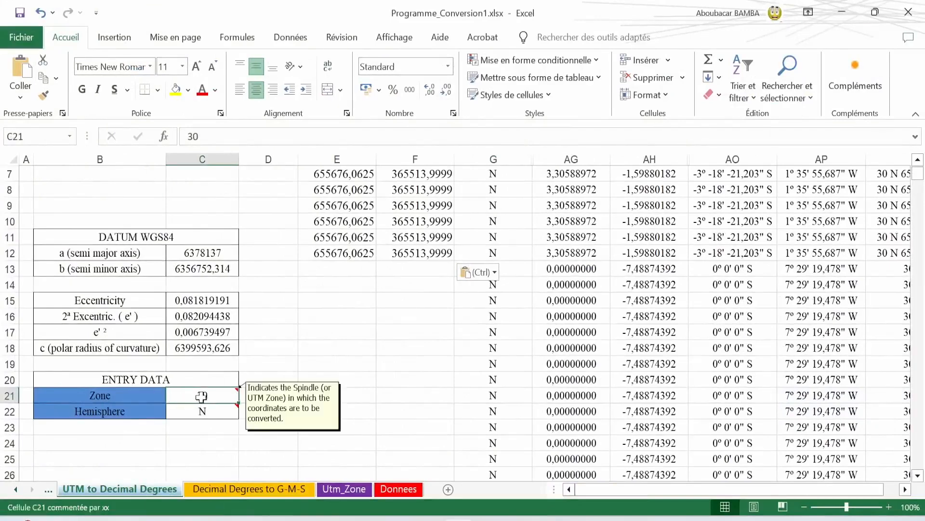
mouse_move(183, 392)
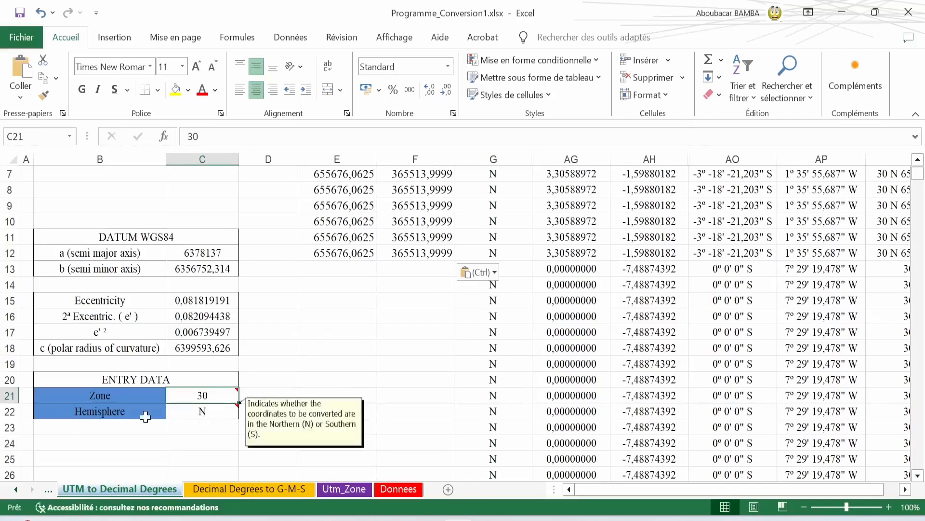
left_click(197, 414)
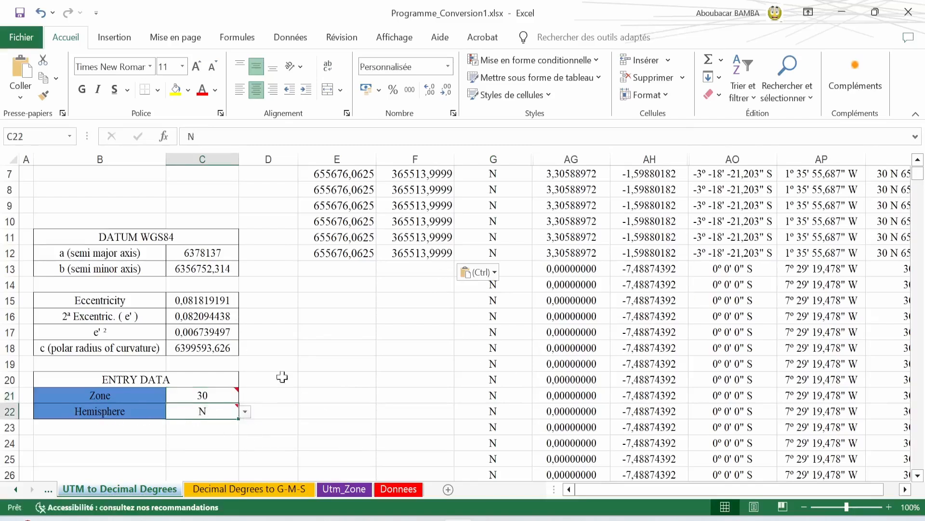
left_click(223, 392)
mouse_move(185, 417)
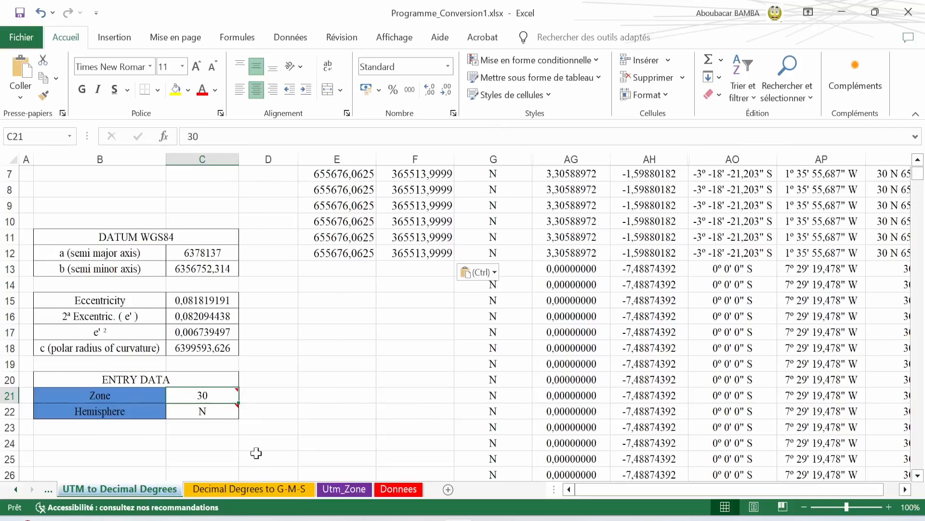
scroll(256, 453, "up", 1)
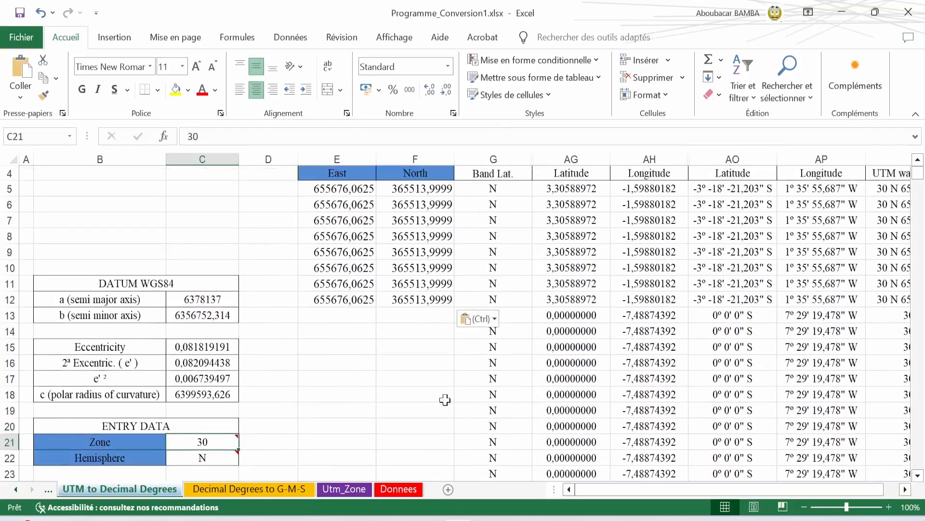
scroll(445, 399, "up", 1)
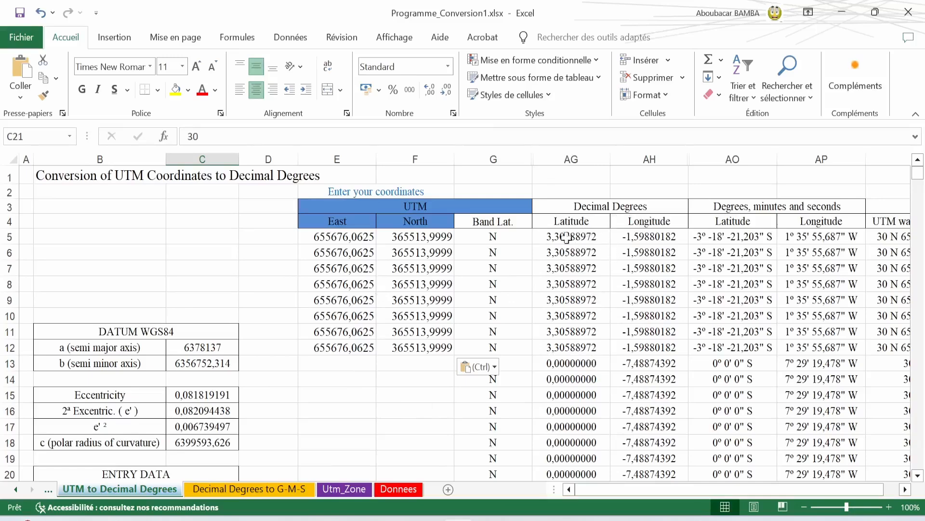
left_click_drag(685, 498, 790, 497)
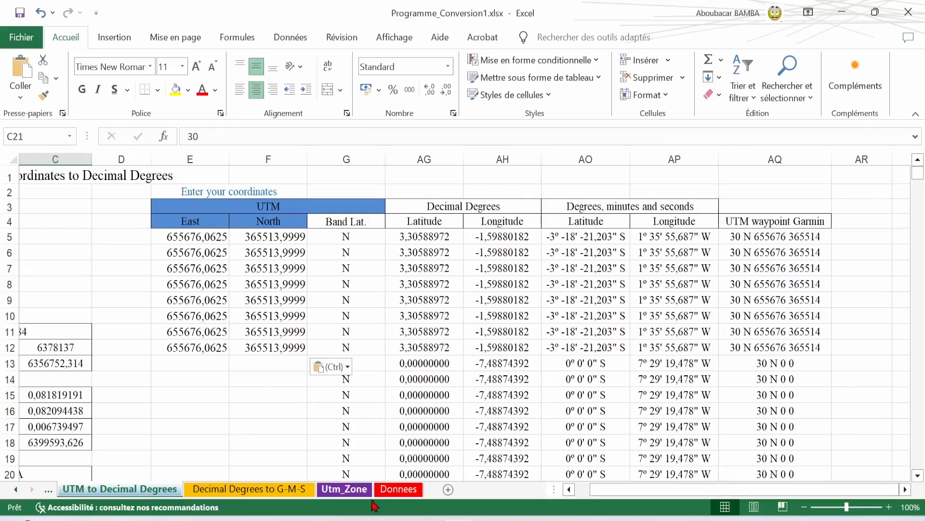
Look through the workbook's sheets, examining the G-M-S to Decimal Degrees table and the Latitude and Longitude columns in Donnees
left_click(398, 489)
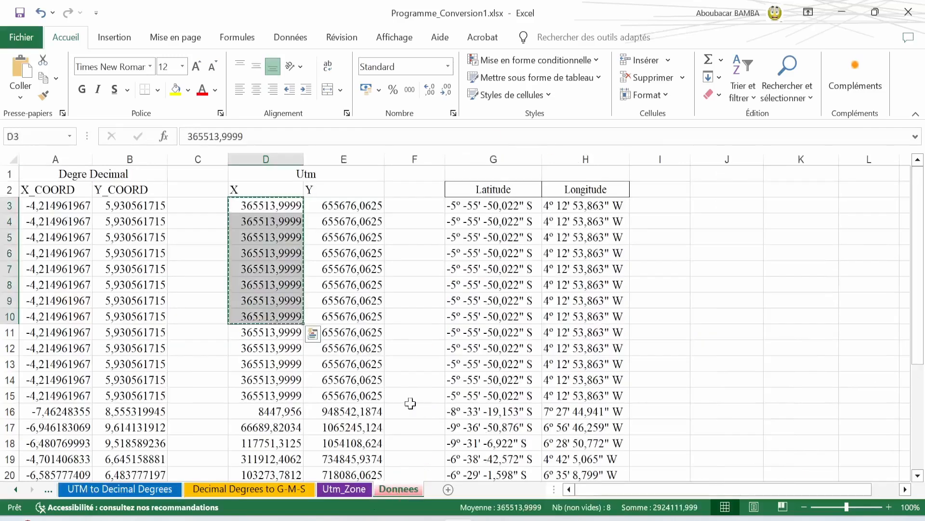
left_click(668, 347)
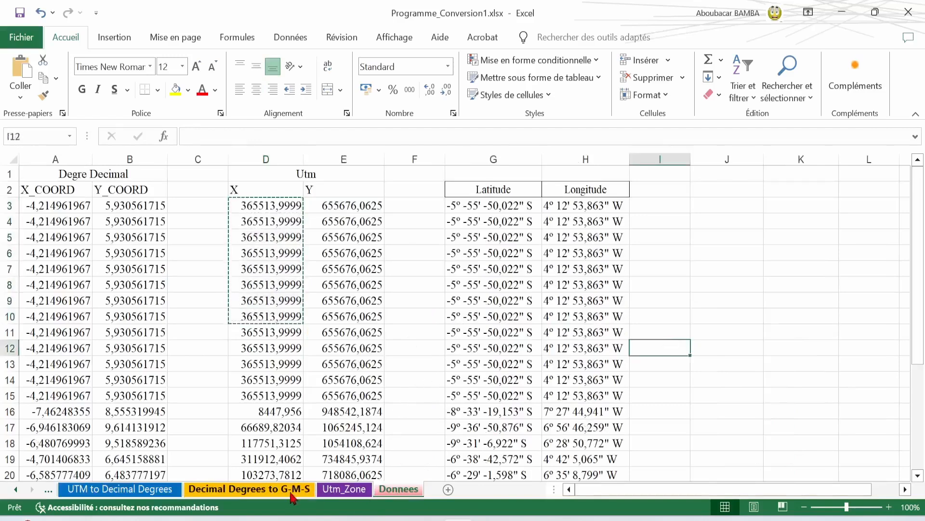
left_click(344, 489)
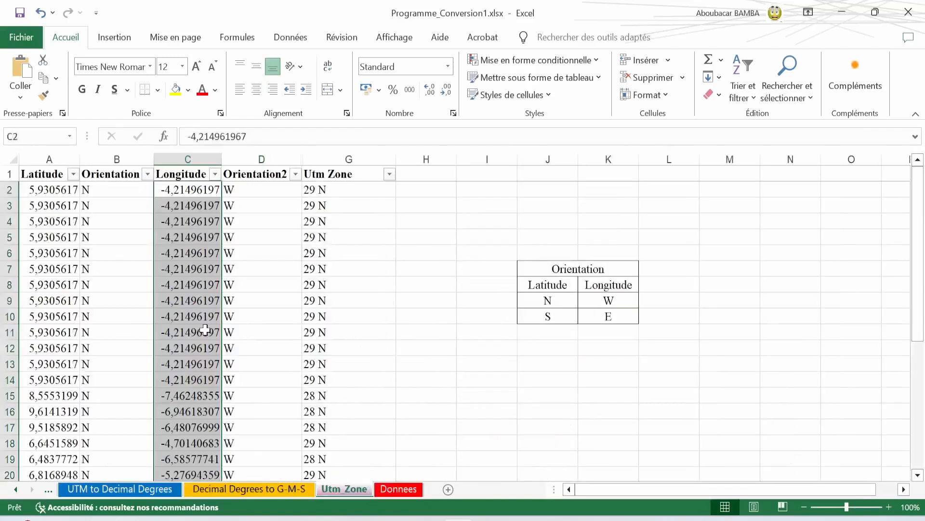
left_click(246, 489)
type("-4,214961967 -4,214961967 -4,214961967 -4,214961967 -4,214961967 -4,214961967 -4,214961967 -4,214961967")
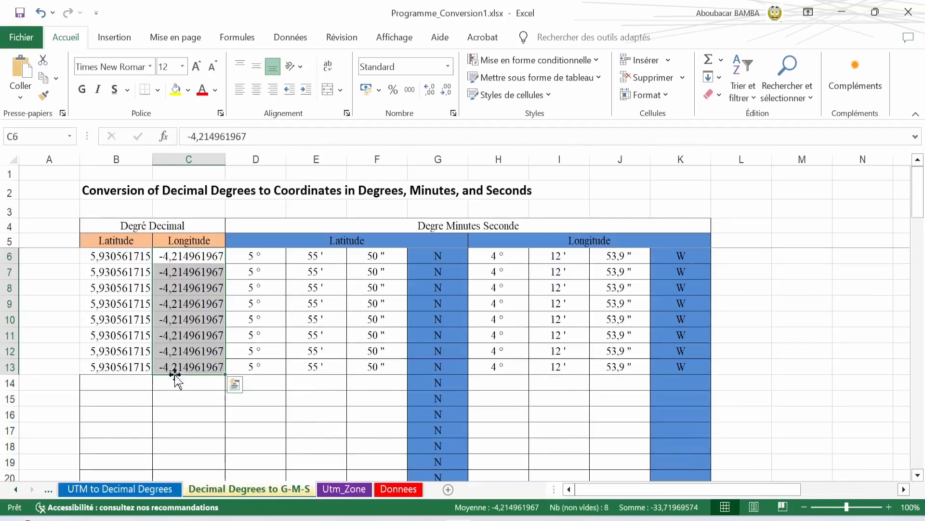
left_click(16, 491)
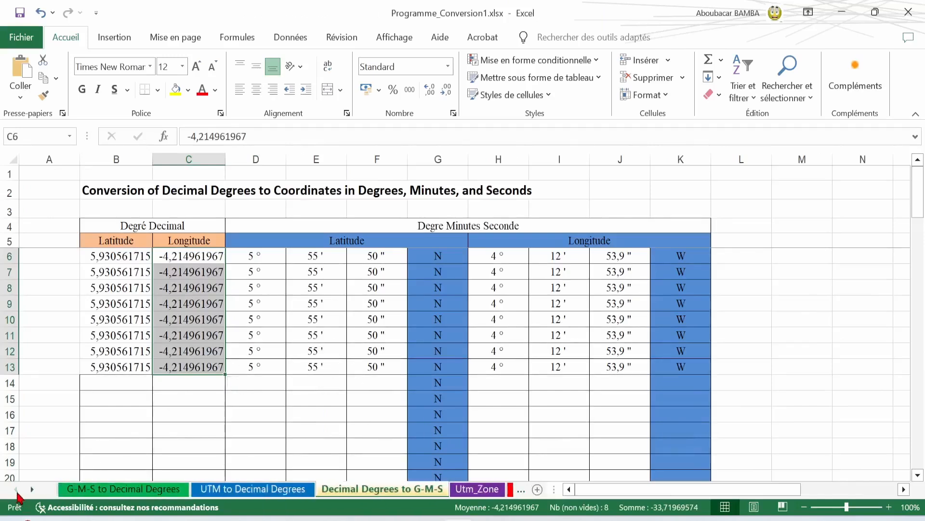
left_click(138, 489)
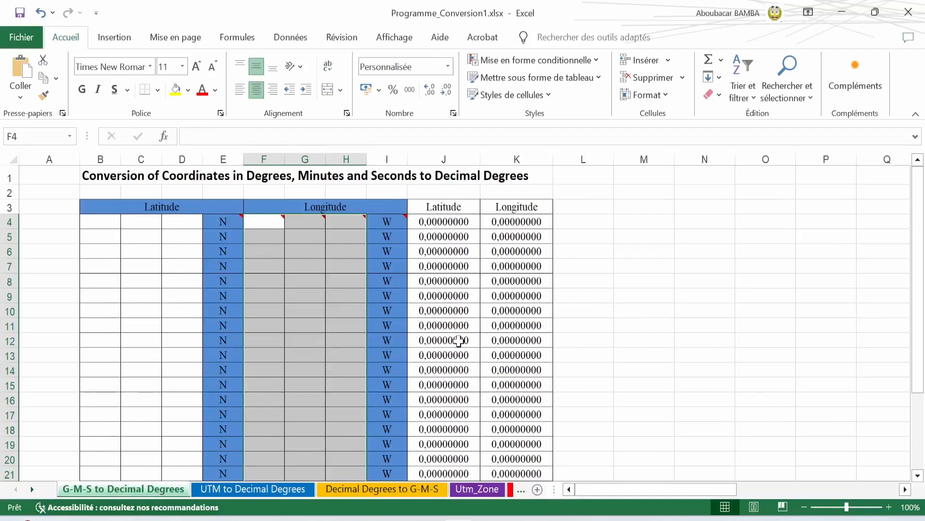
left_click(477, 488)
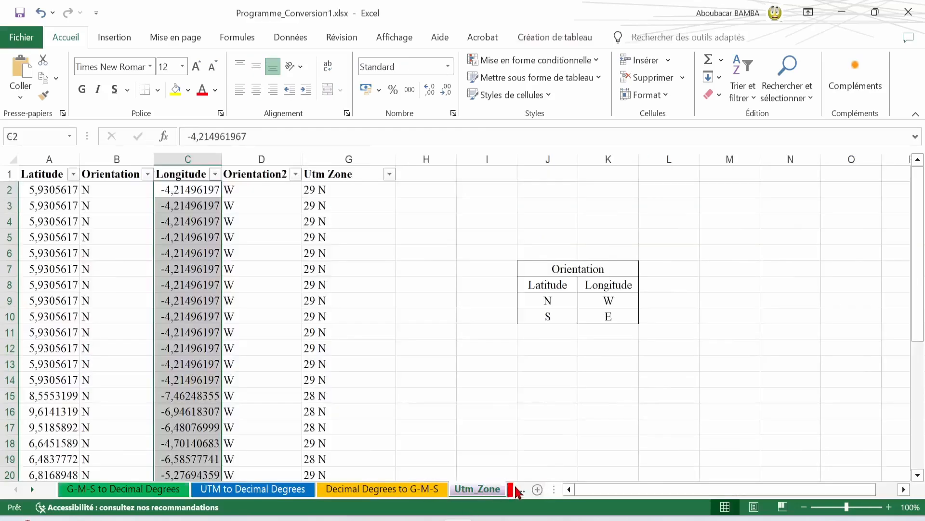
left_click(512, 490)
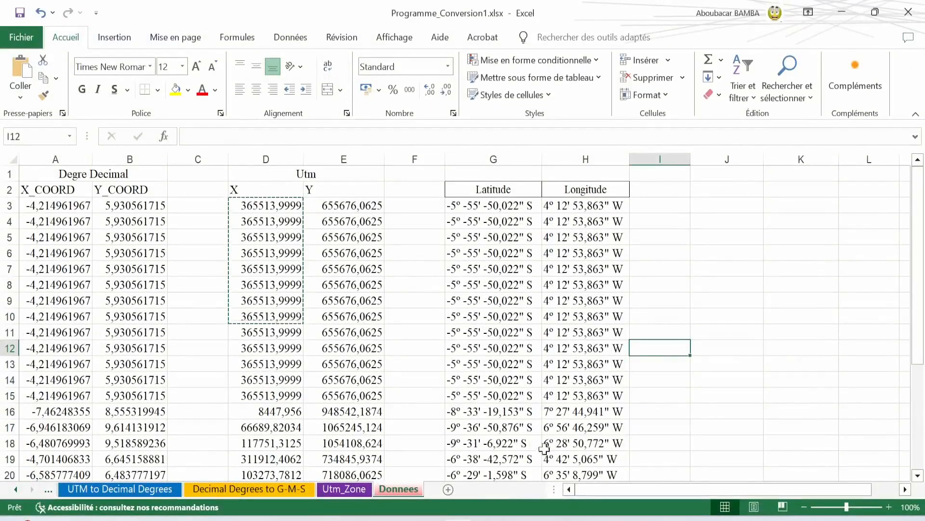
scroll(509, 350, "down", 4)
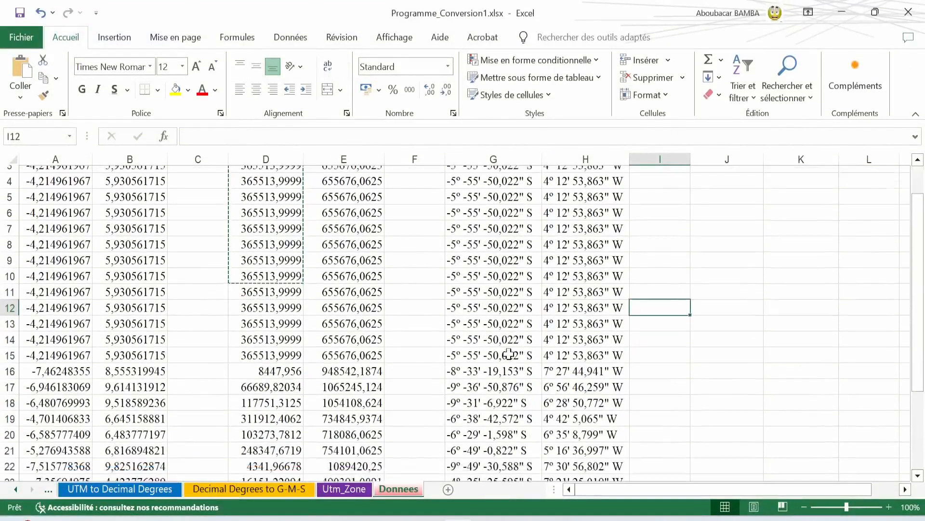
scroll(510, 355, "up", 4)
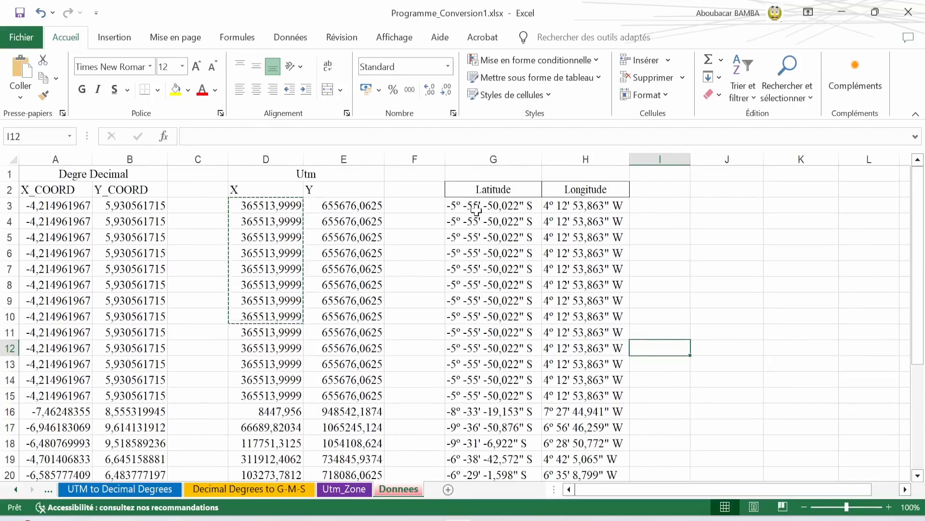
Copy G3:H3 from Donnees to N6 of the G-M-S to Decimal Degrees sheet and auto-fit columns N and O
left_click_drag(476, 206, 550, 208)
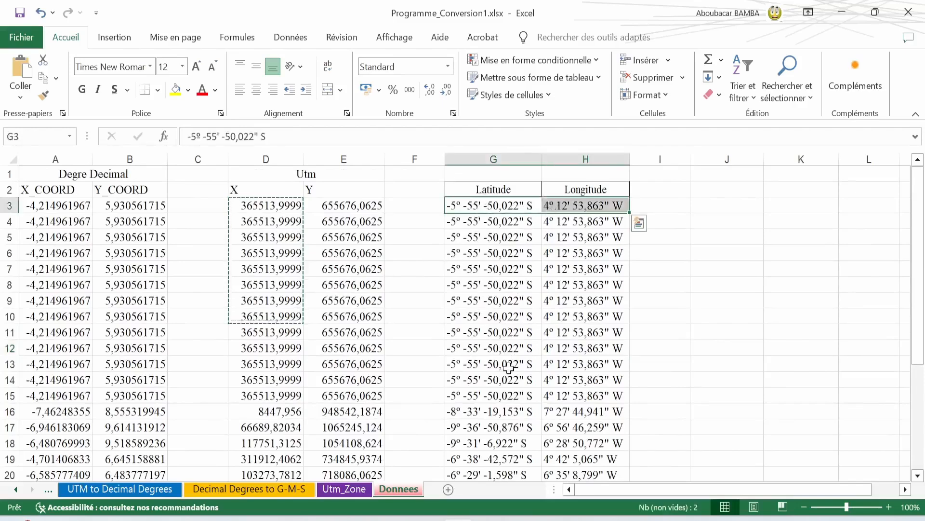
key("ctrl+c")
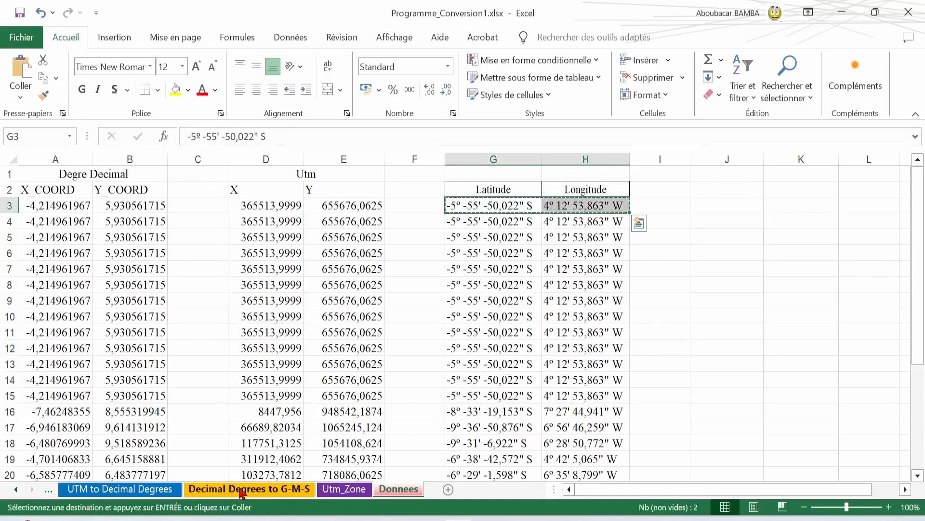
left_click(16, 489)
left_click(15, 489)
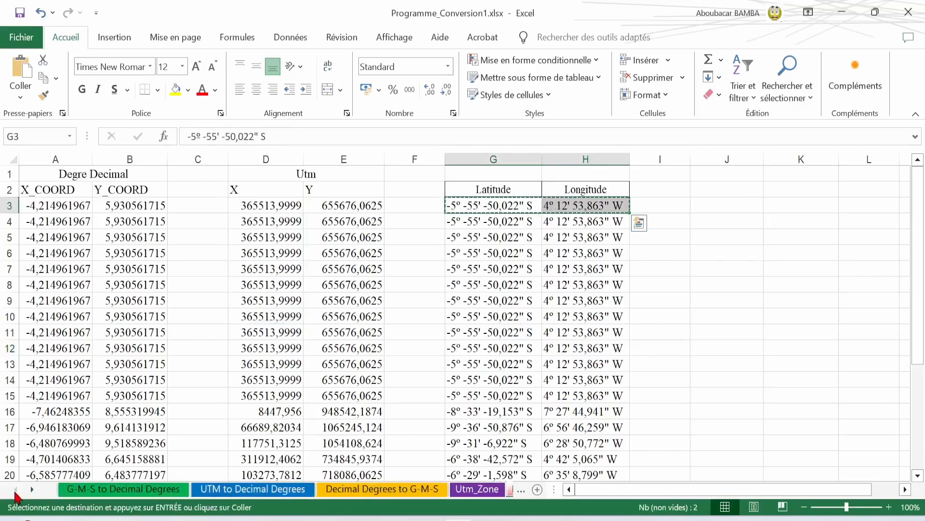
left_click(92, 490)
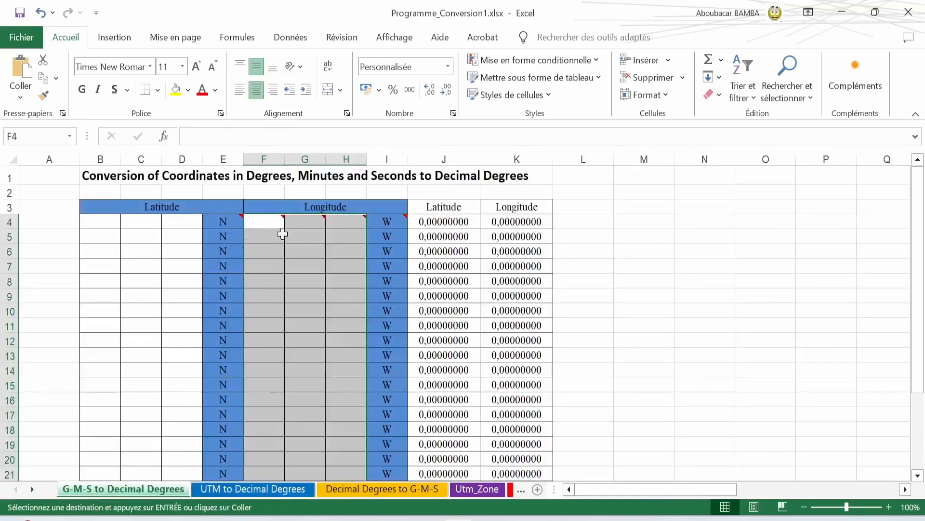
left_click(706, 250)
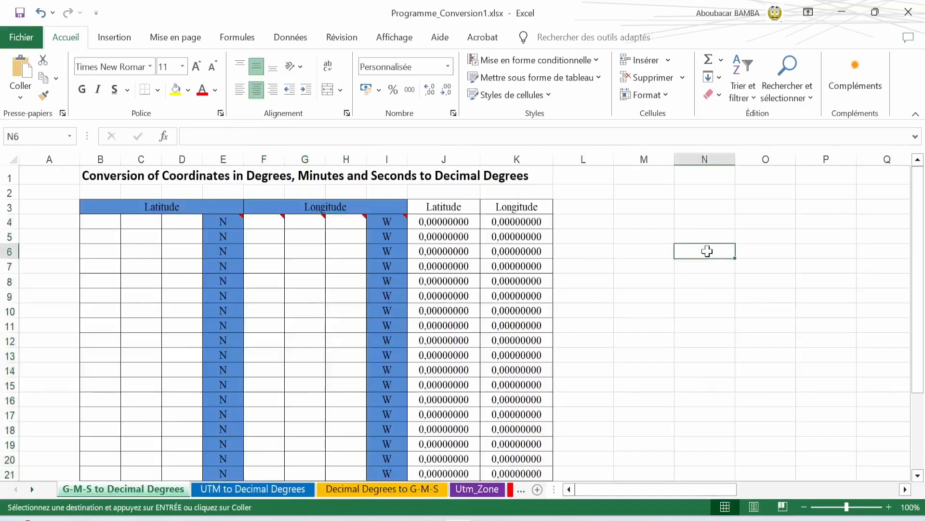
key("ctrl+v")
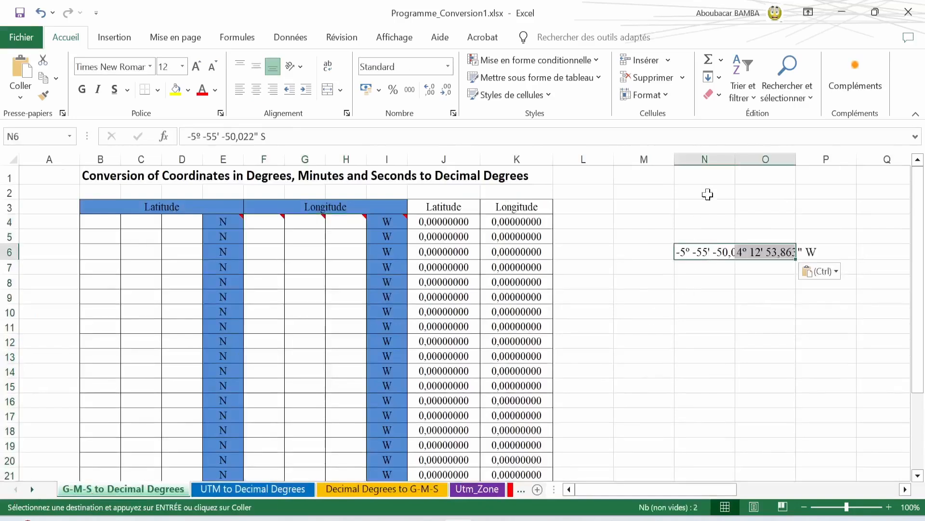
double_click(735, 160)
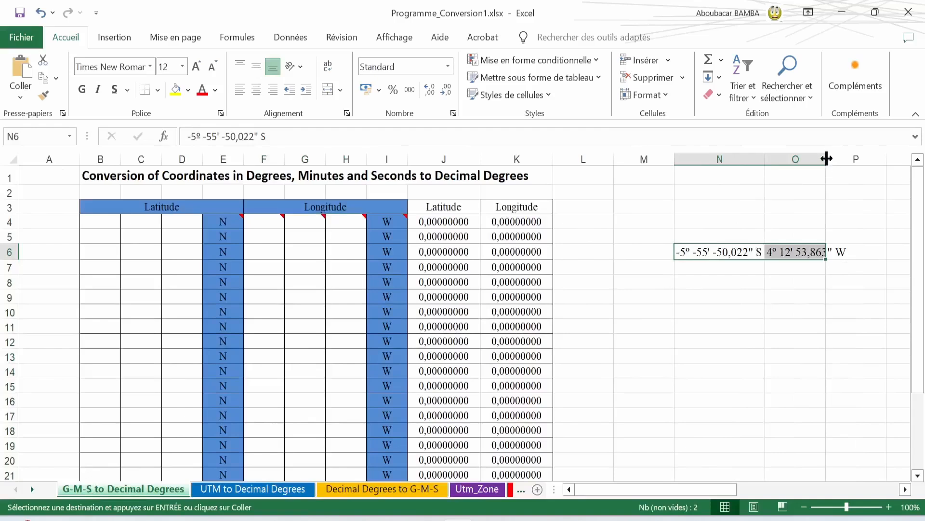
double_click(826, 159)
Try to enter -5 as the latitude degrees in B4 of the G-M-S to Decimal Degrees sheet
left_click(101, 220)
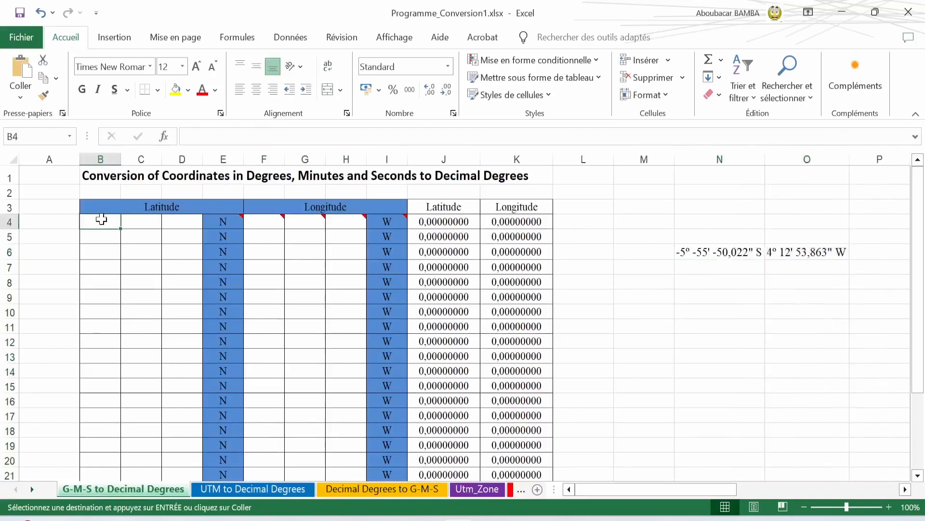
key("BackSpace")
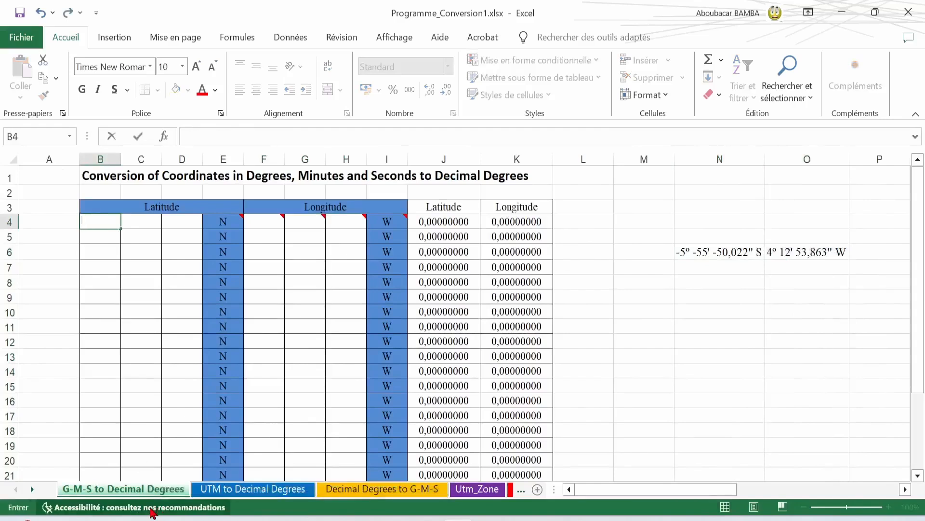
type("-5")
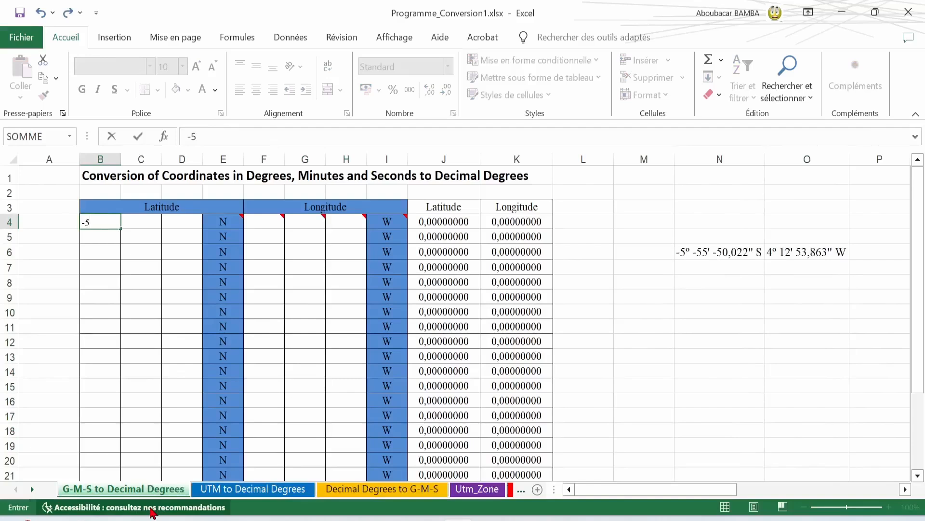
key("Return")
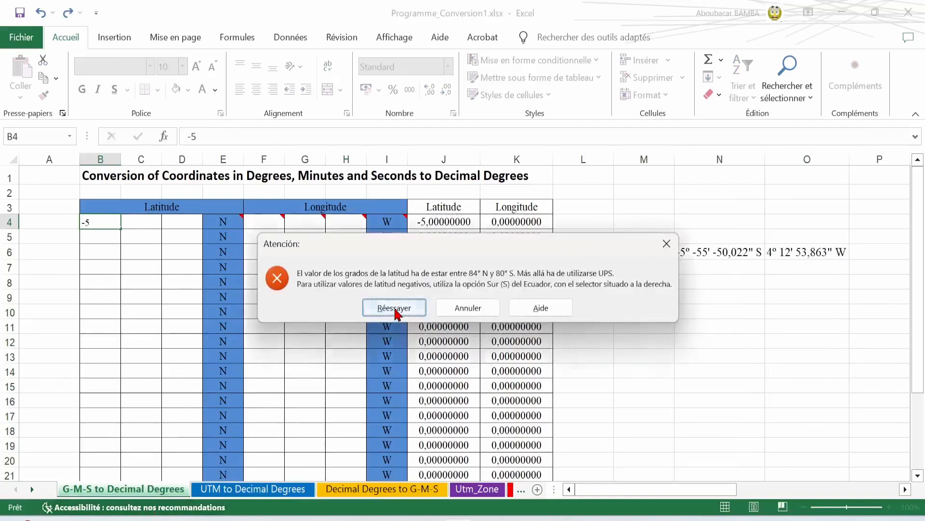
left_click(393, 311)
type("=")
key("Right")
key("Escape")
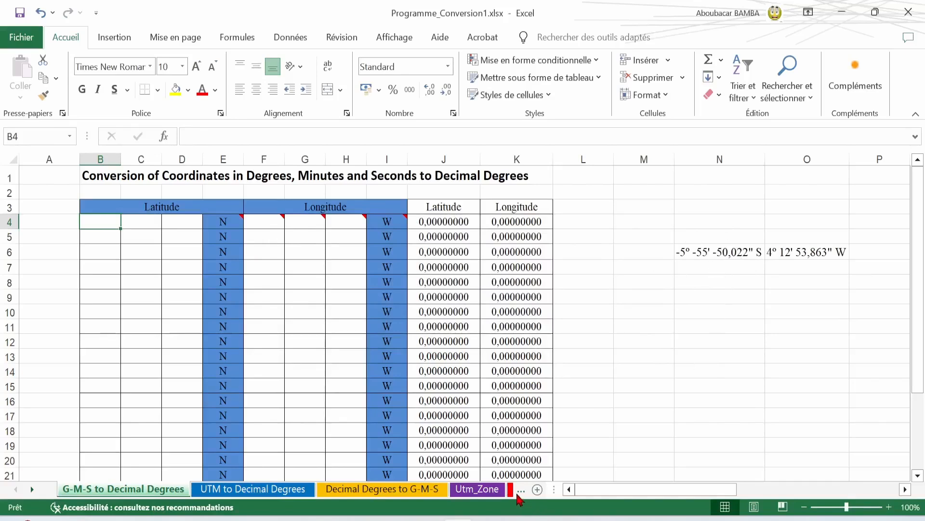
Copy the Latitude and Longitude columns G:H from Donnees into a new sheet, starting at A1
left_click(511, 490)
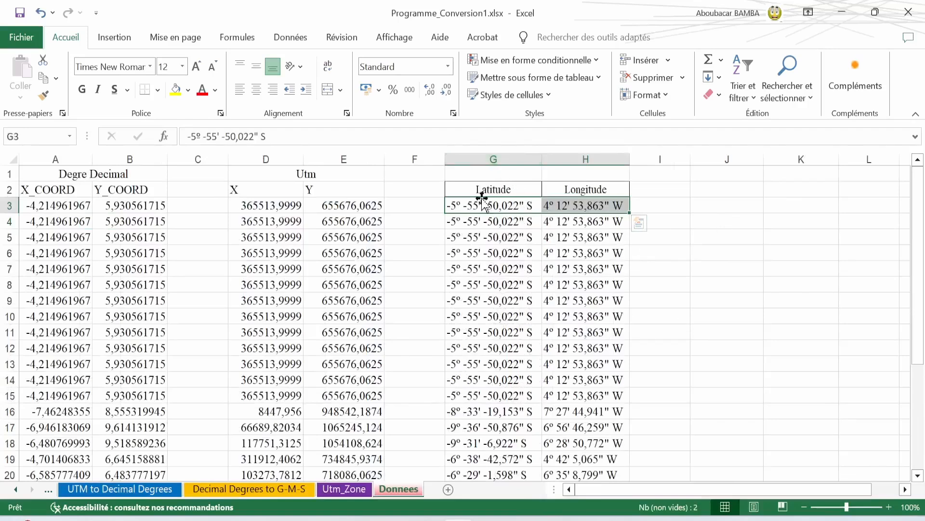
left_click_drag(494, 160, 565, 169)
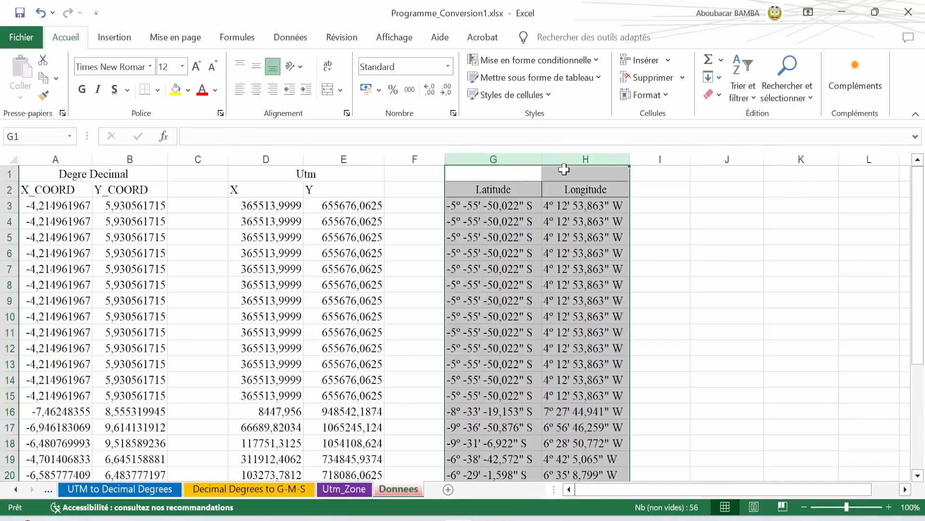
key("ctrl+c")
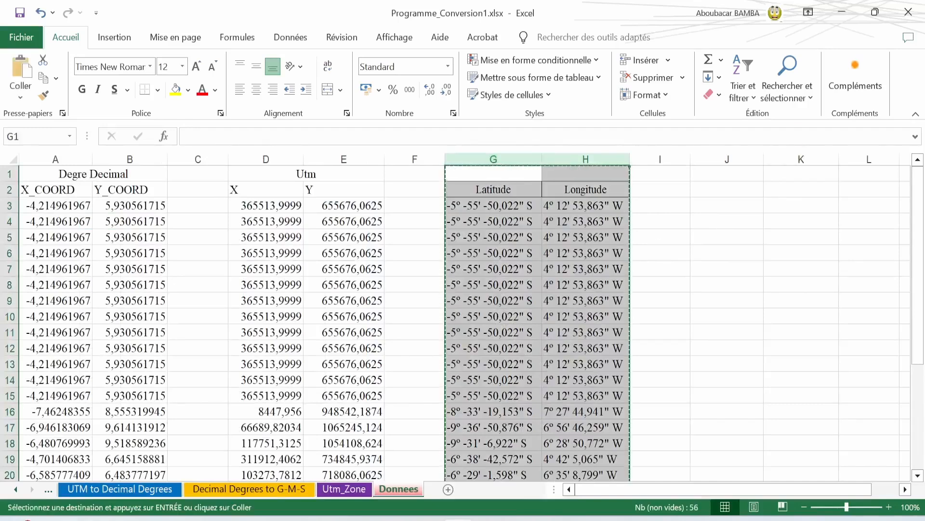
left_click(448, 490)
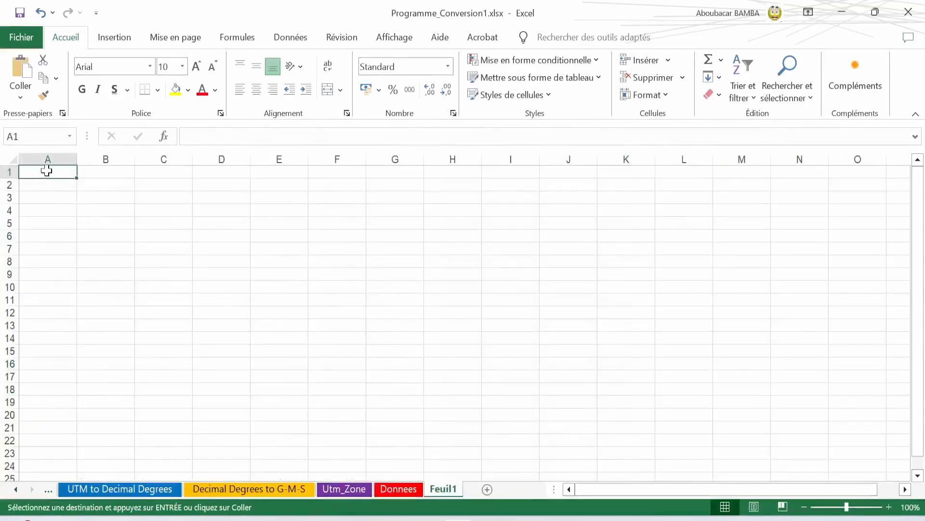
key("ctrl+v")
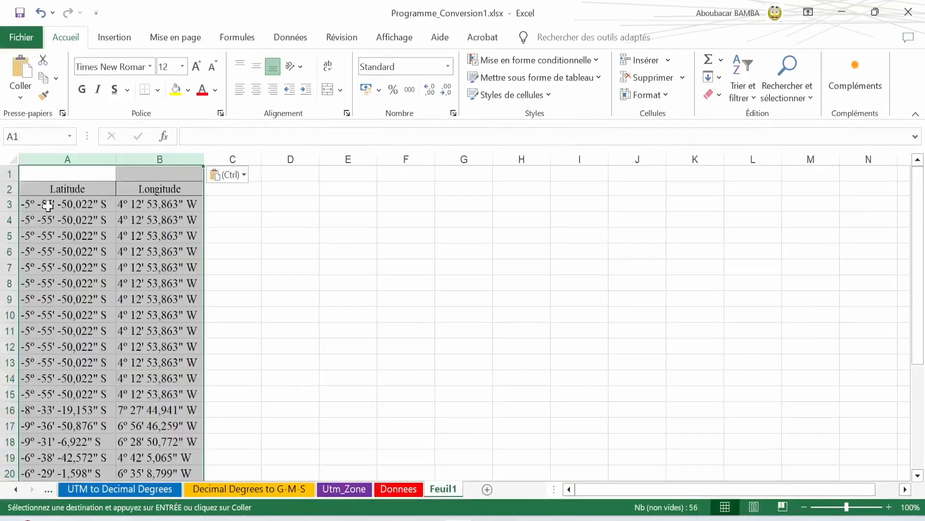
Delete the blank first row and the Latitude/Longitude header row from the new sheet
left_click_drag(7, 181, 6, 179)
left_click(8, 174)
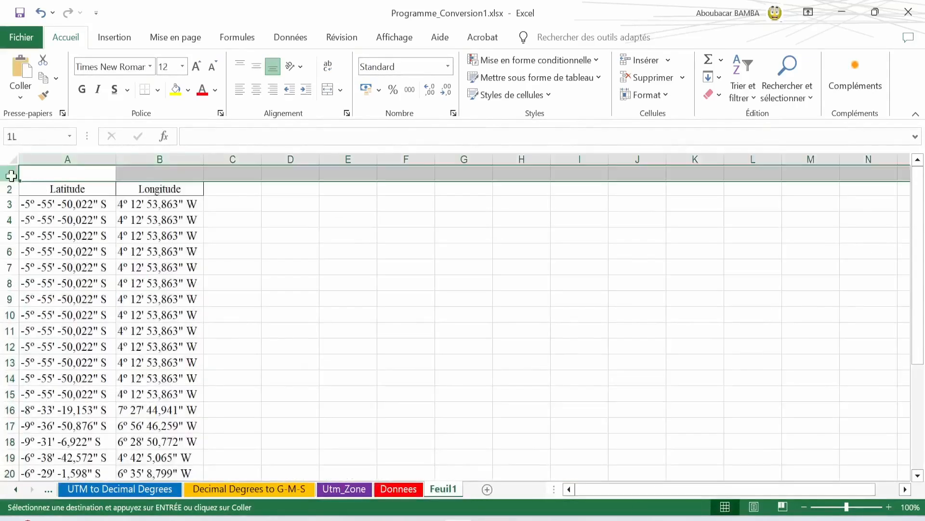
right_click(10, 174)
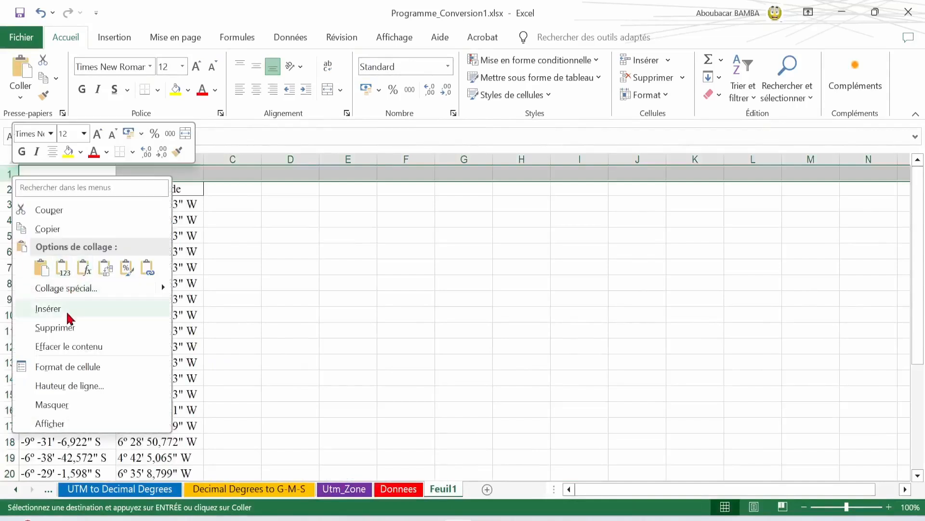
left_click(68, 326)
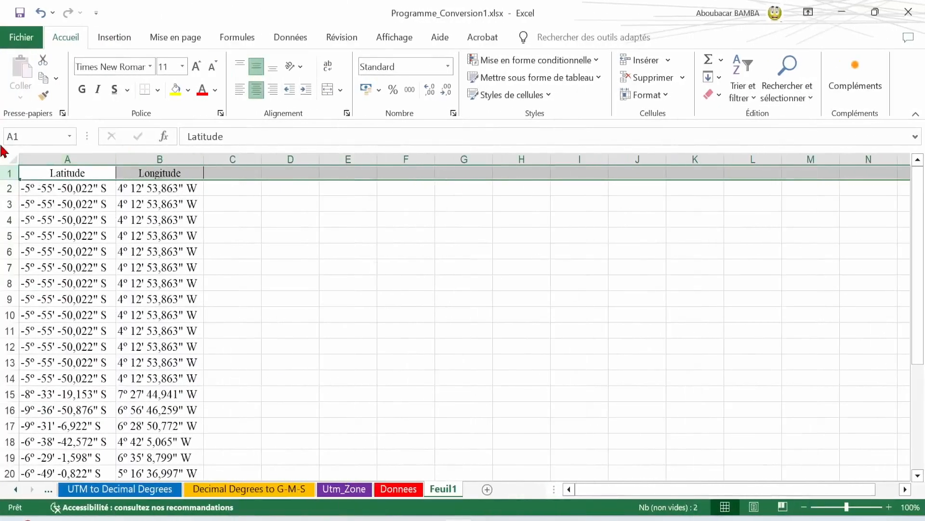
left_click(5, 173)
right_click(6, 176)
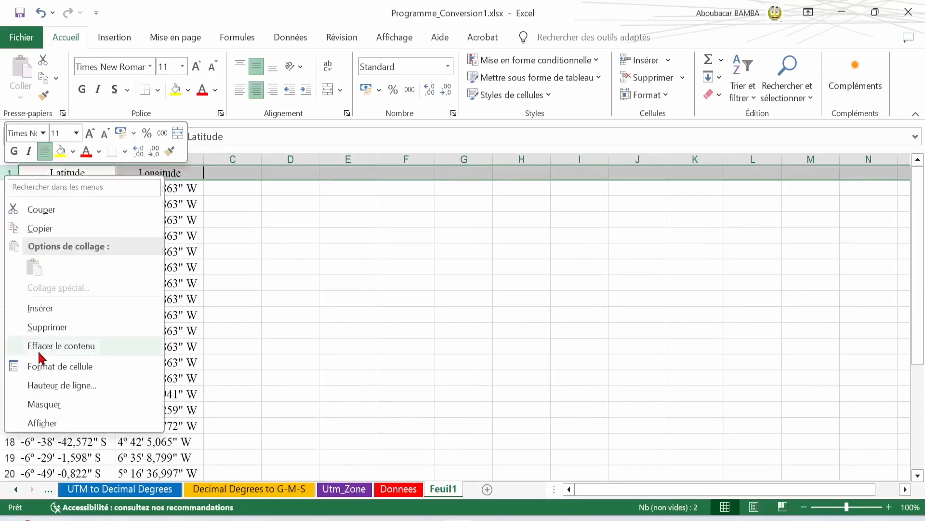
left_click(41, 330)
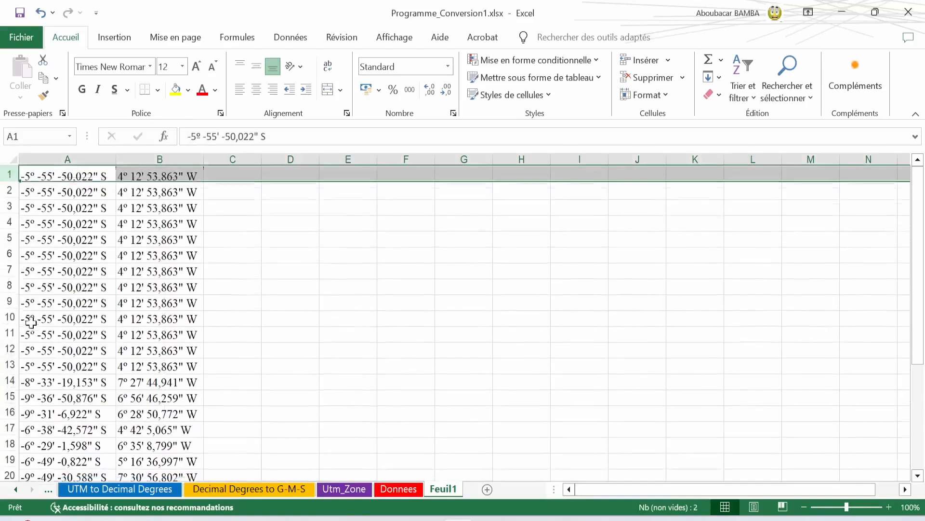
Clear the longitude values from column B, keeping only the latitudes in column A
double_click(32, 180)
scroll(89, 271, "down", 1)
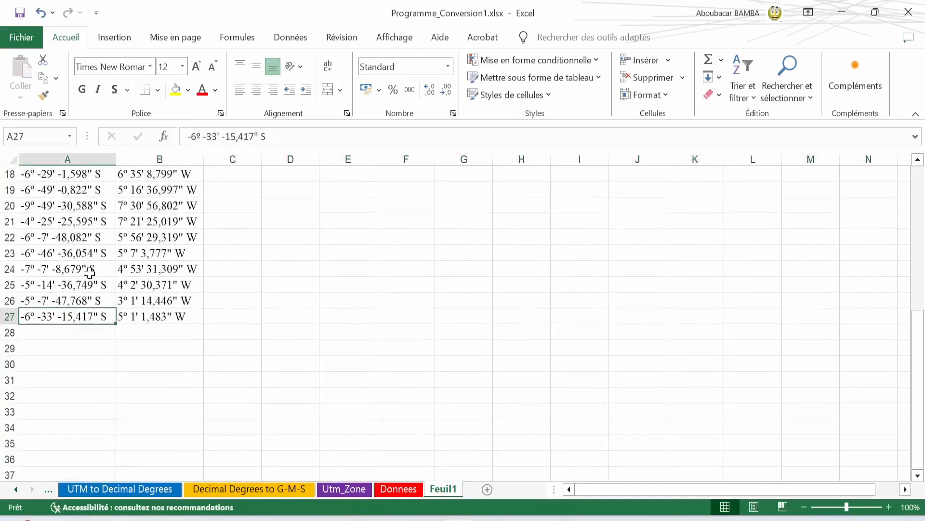
scroll(114, 326, "up", 6)
scroll(106, 265, "up", 12, "ctrl")
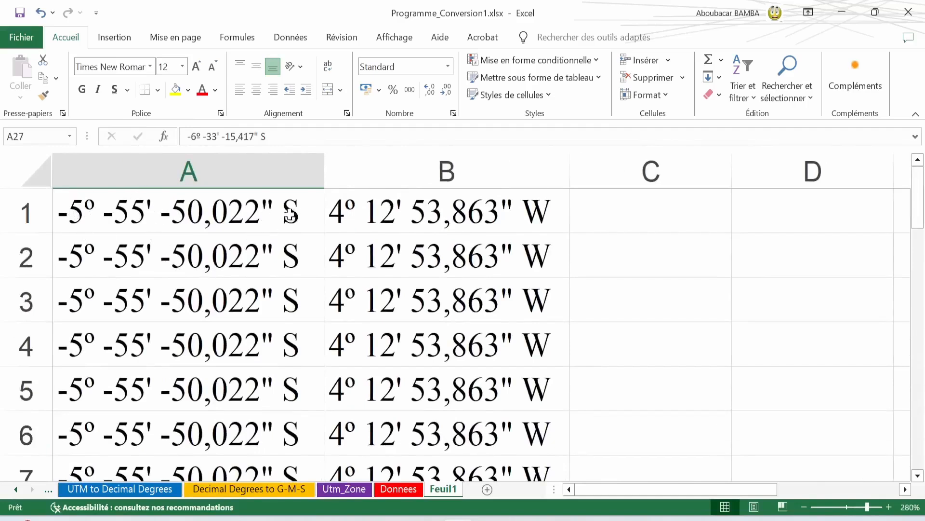
left_click(444, 170)
key("Delete")
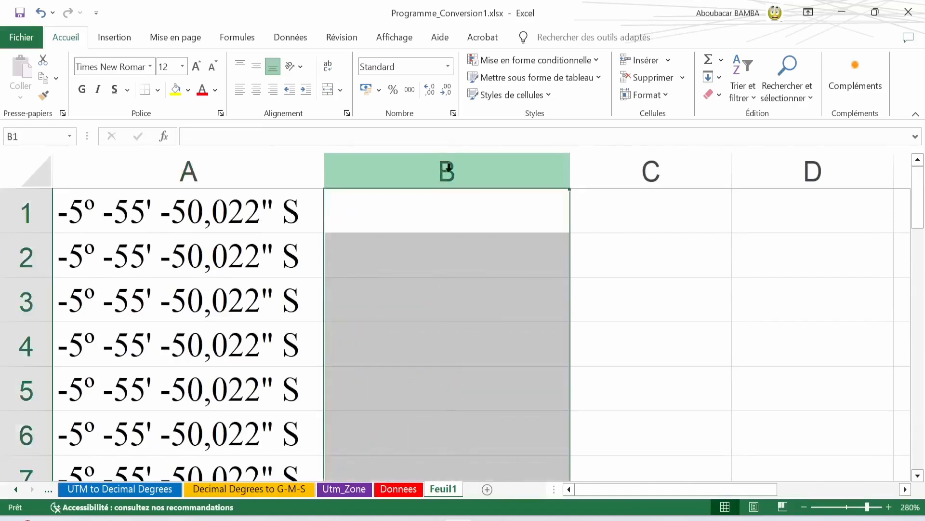
Copy the º symbol from the latitude text in A1
double_click(89, 204)
left_click_drag(90, 205, 87, 210)
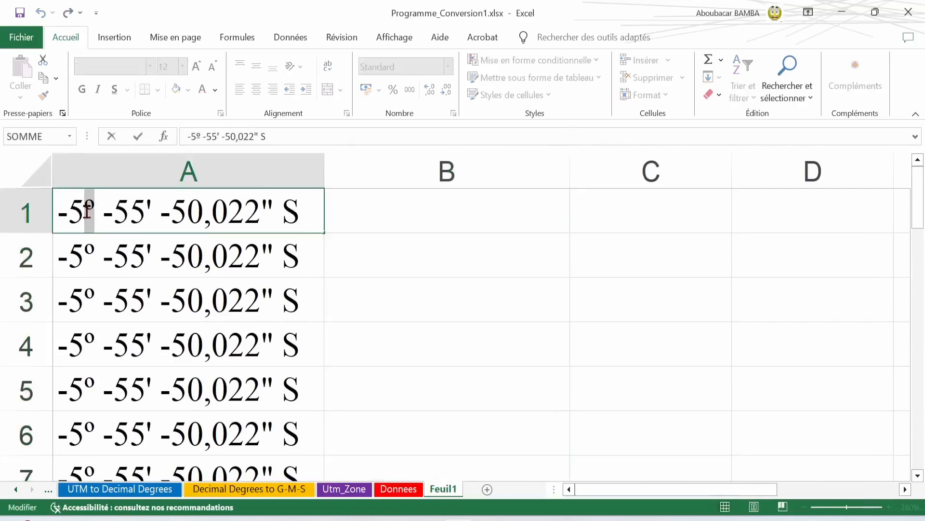
key("ctrl+c")
left_click(386, 268)
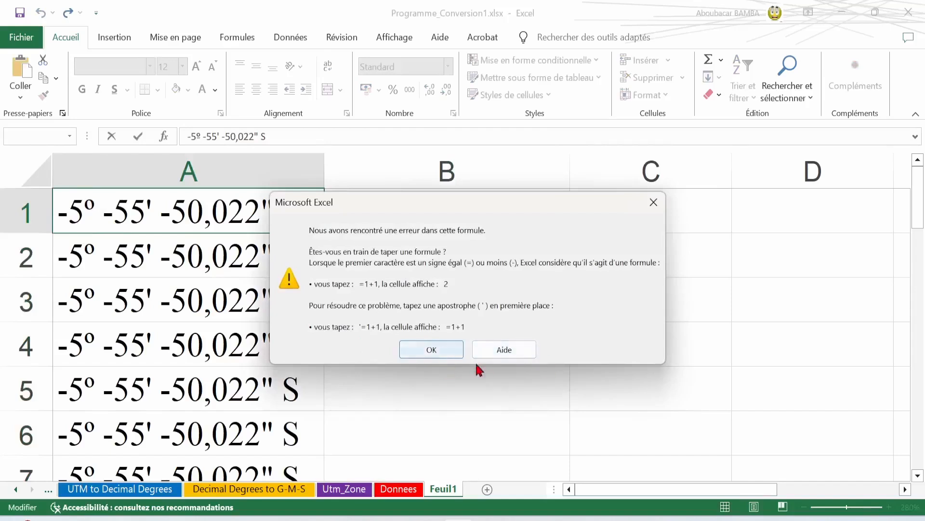
key("Return")
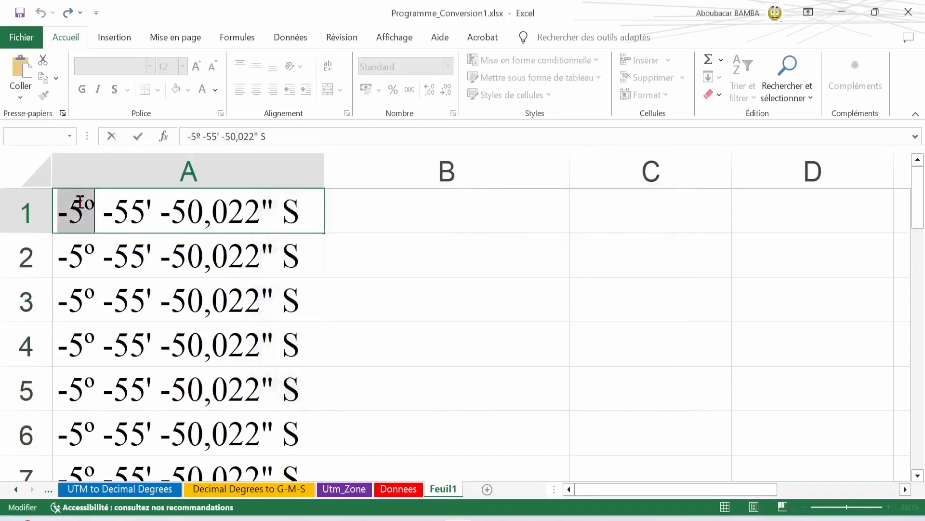
left_click(93, 203)
left_click_drag(91, 203, 89, 202)
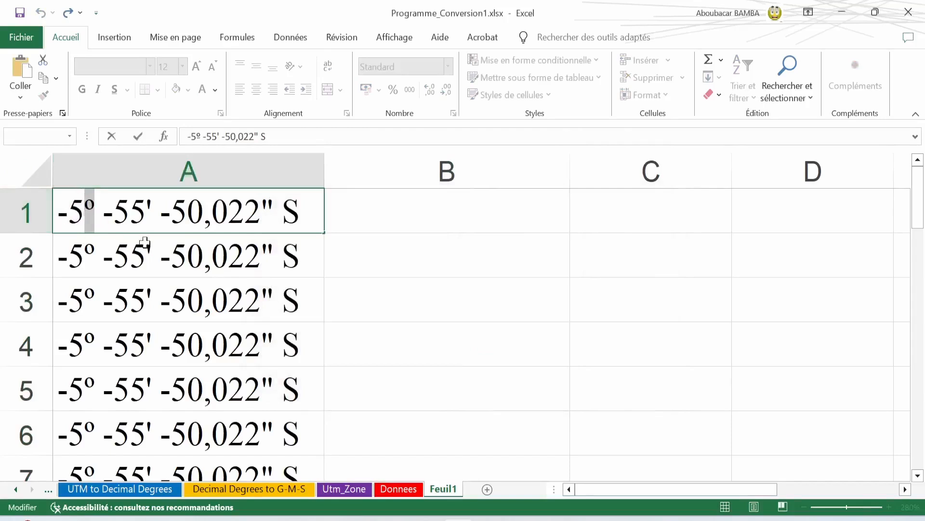
left_click(116, 167)
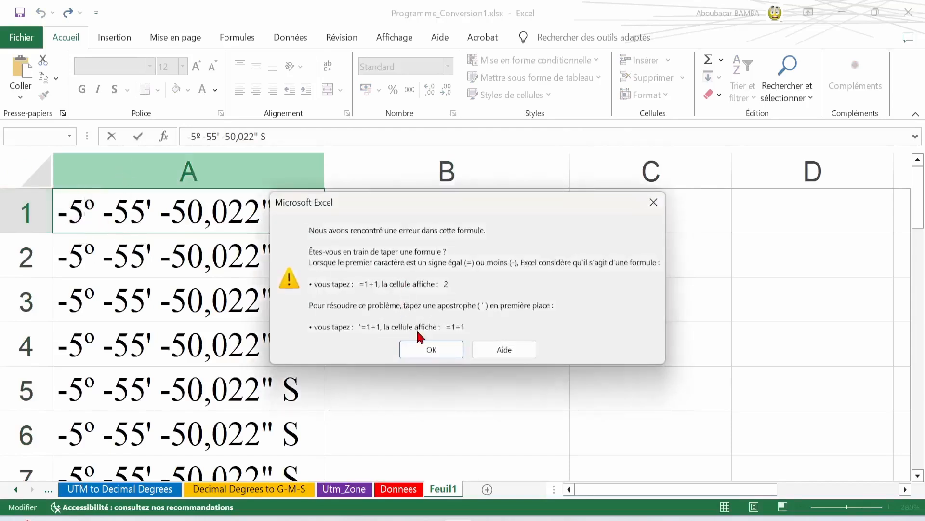
left_click(431, 351)
left_click(246, 175)
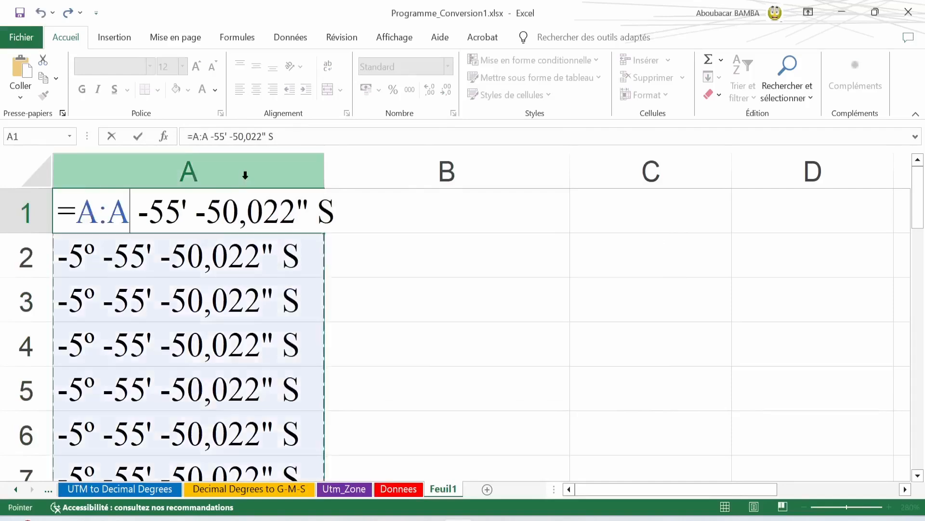
key("Escape")
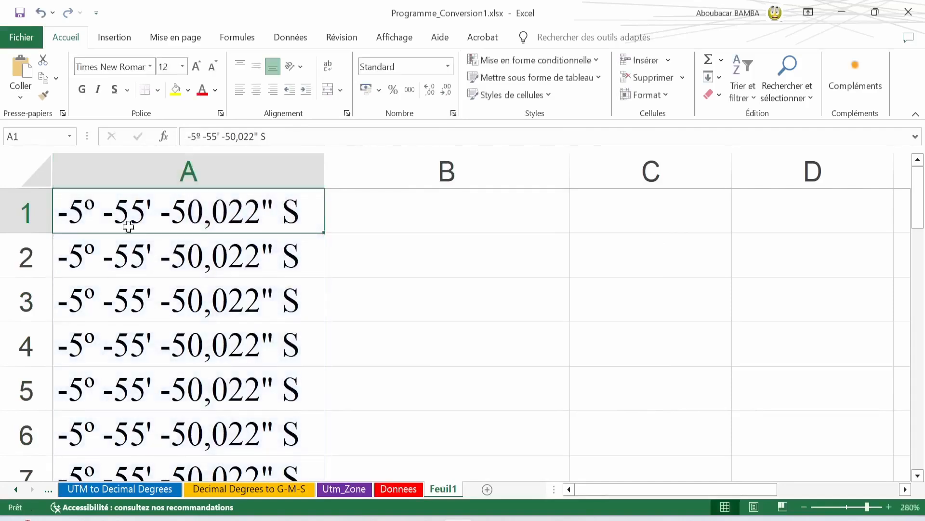
Copy the º symbol in A1 again and leave cell editing without altering the latitude text
double_click(93, 208)
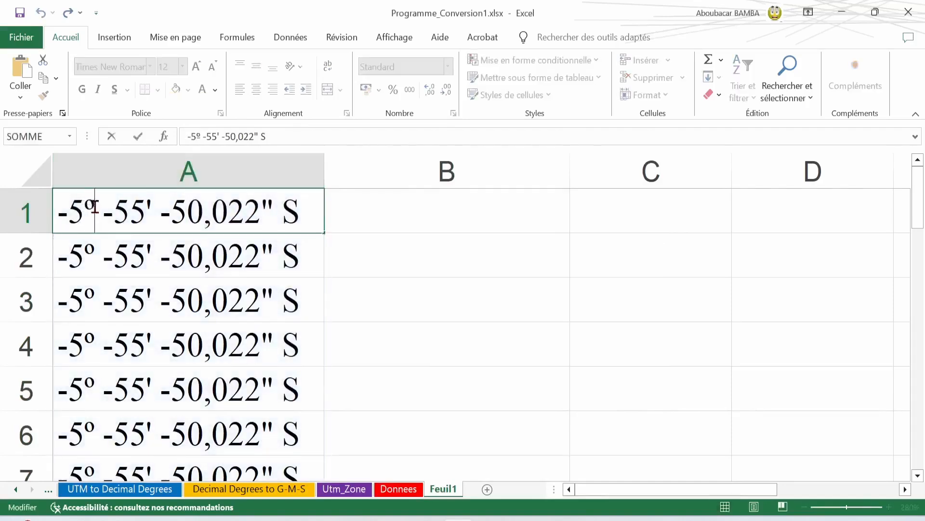
left_click_drag(93, 208, 88, 203)
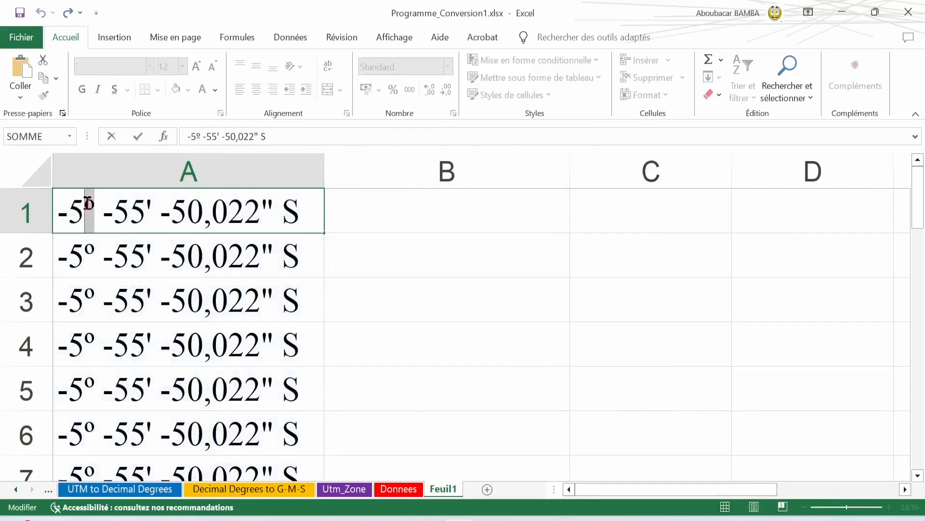
left_click(290, 41)
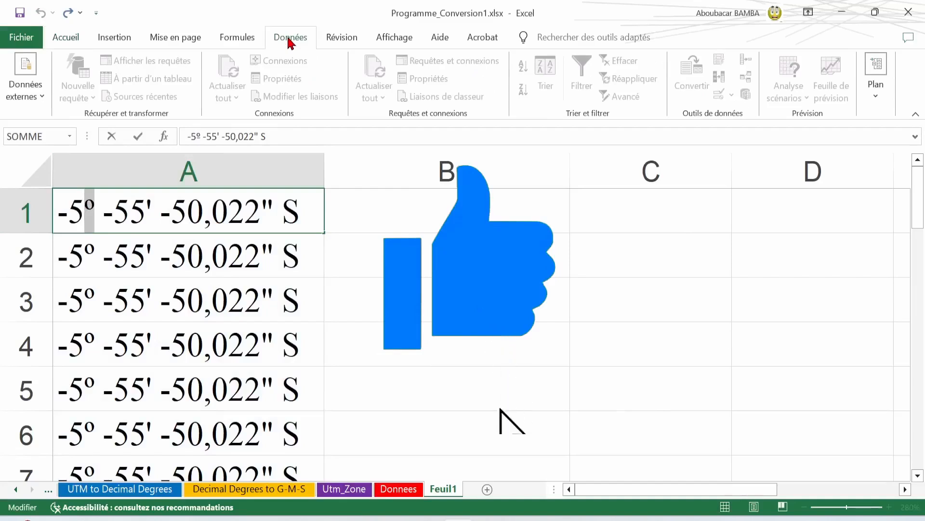
key("Escape")
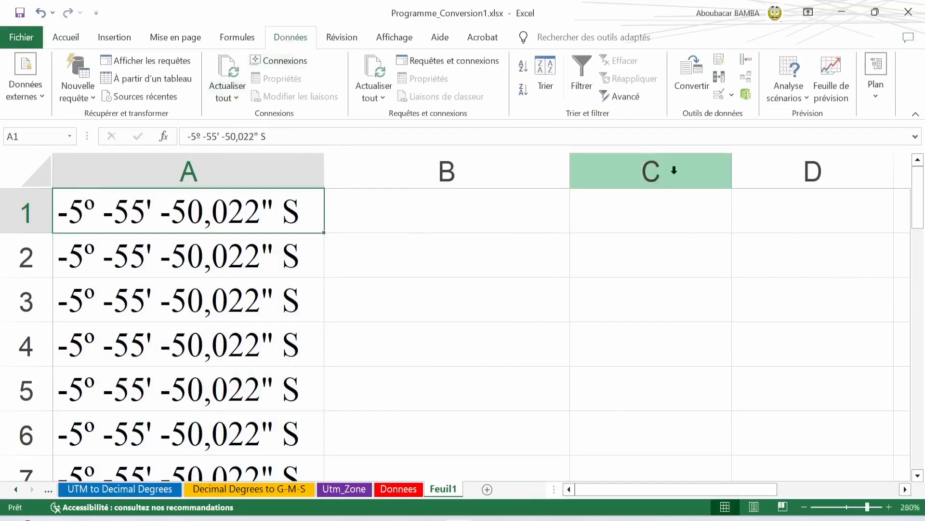
left_click(704, 88)
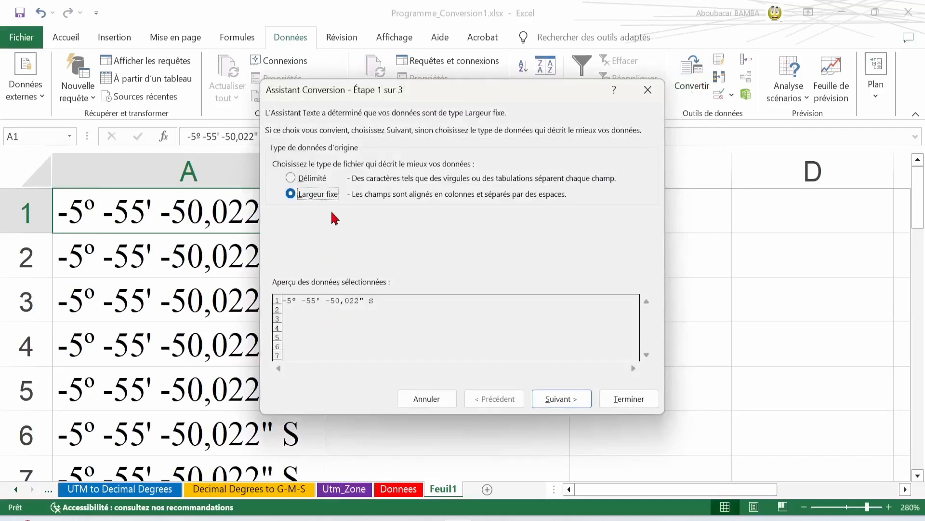
left_click(291, 178)
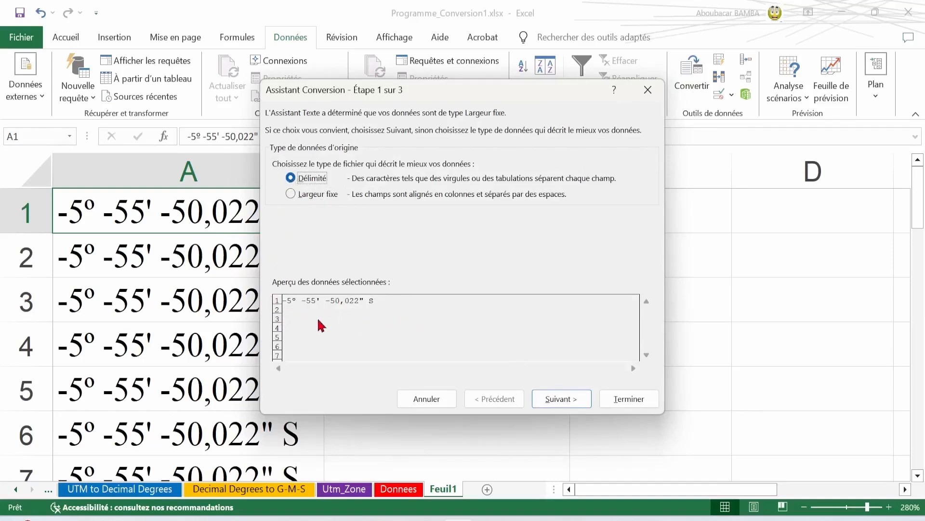
left_click(648, 89)
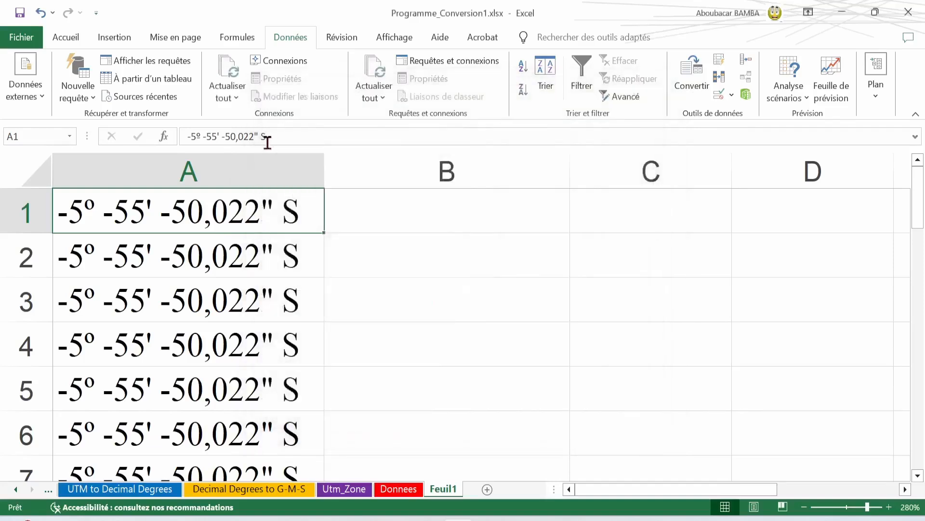
Start the text-to-columns conversion for all of column A with the Délimité data type and proceed to the separator settings
left_click(230, 177)
key("F1")
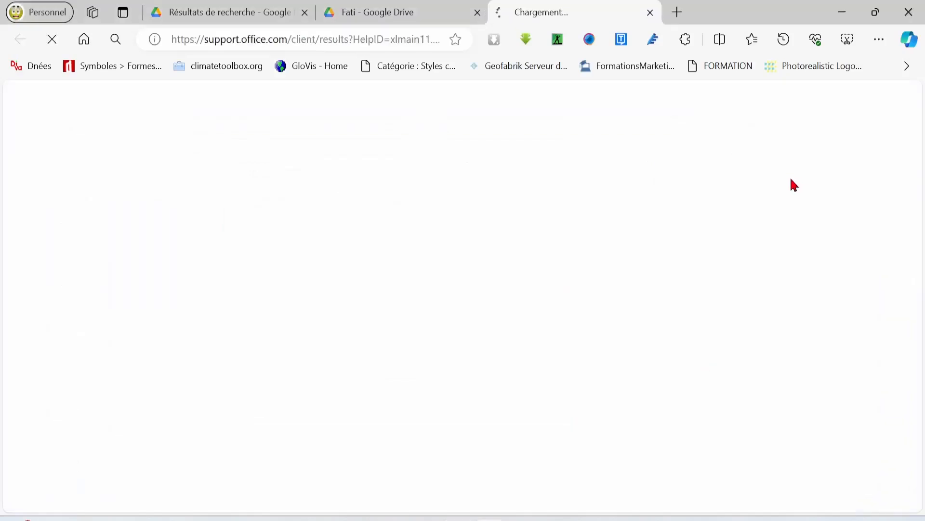
left_click(458, 519)
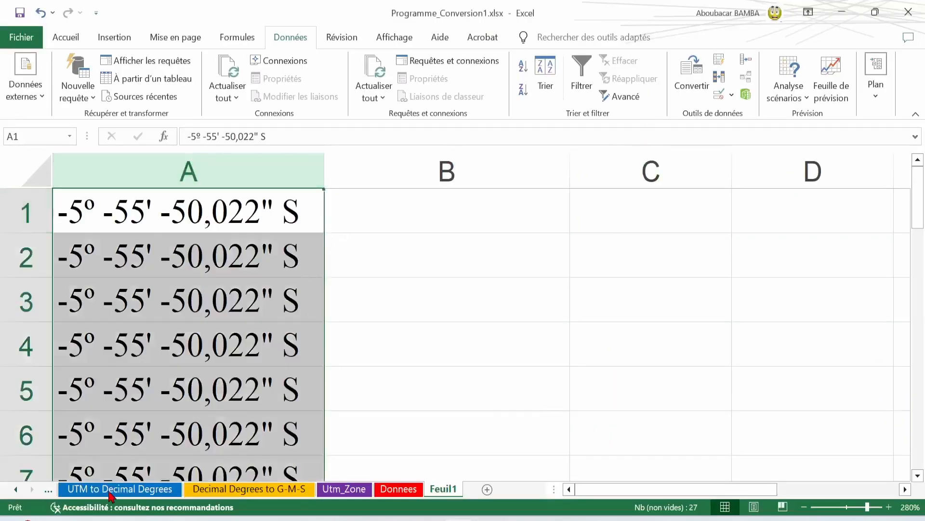
left_click(696, 79)
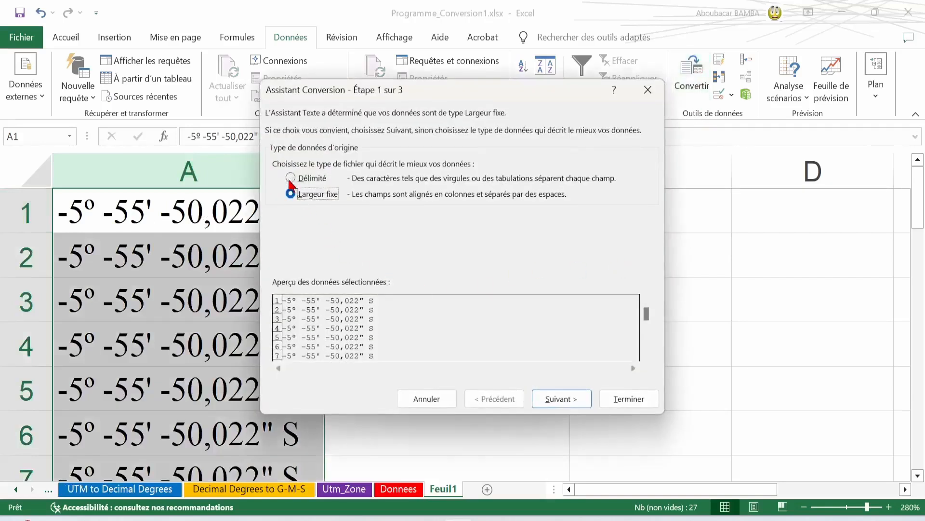
left_click(291, 178)
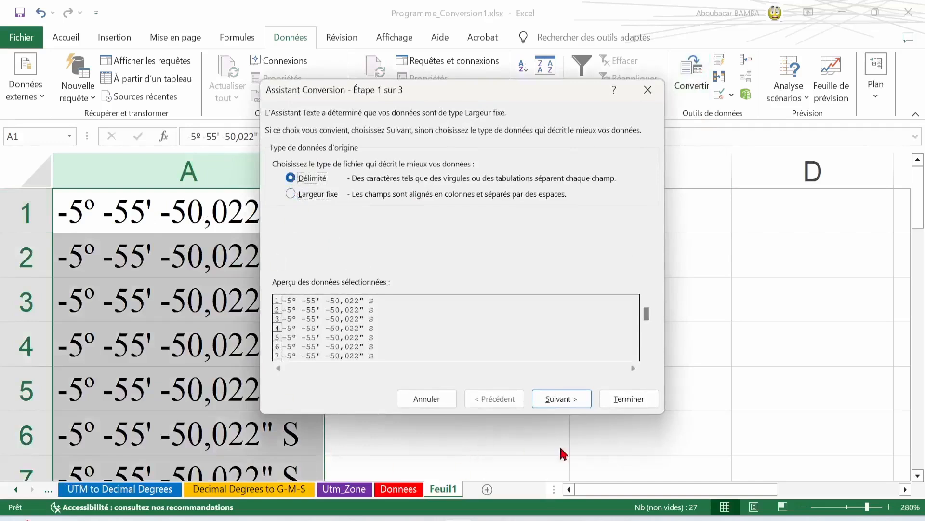
left_click(570, 401)
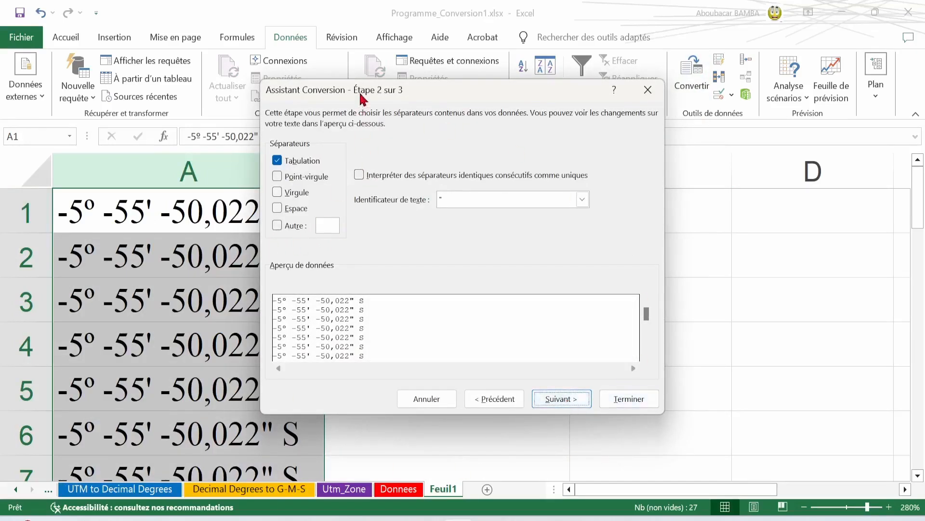
Enable the Autre separator in the conversion wizard and set it to º
left_click_drag(361, 96, 422, 101)
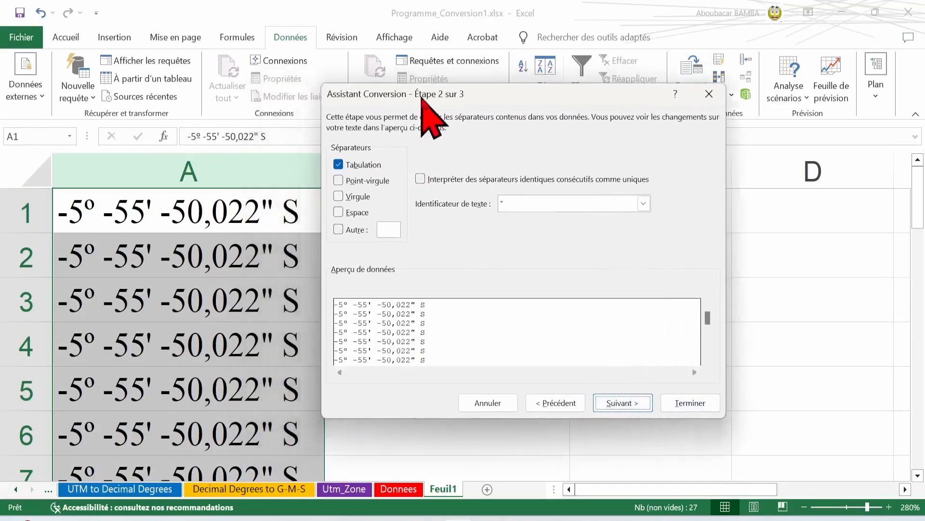
left_click(390, 231)
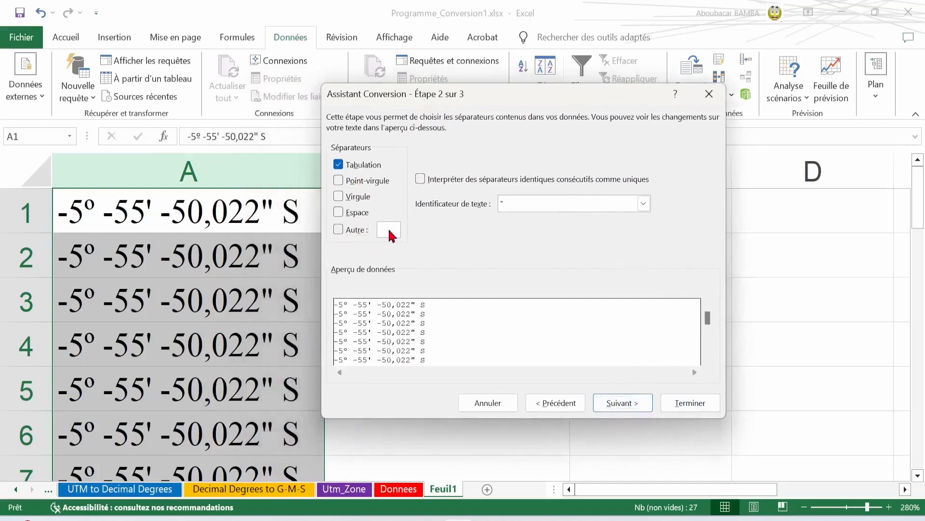
left_click(340, 232)
type("º")
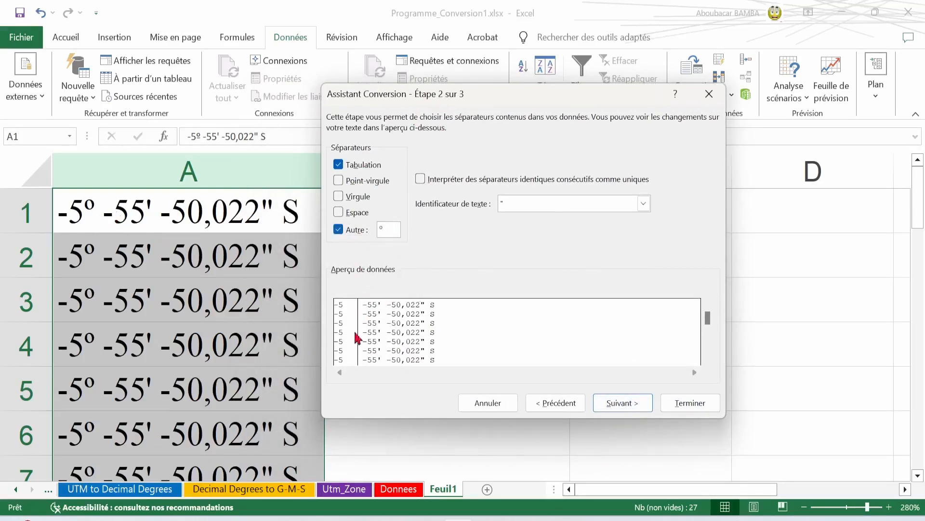
Finish splitting column A at the º symbol, keeping the Standard column format and destination $A$1
left_click(622, 407)
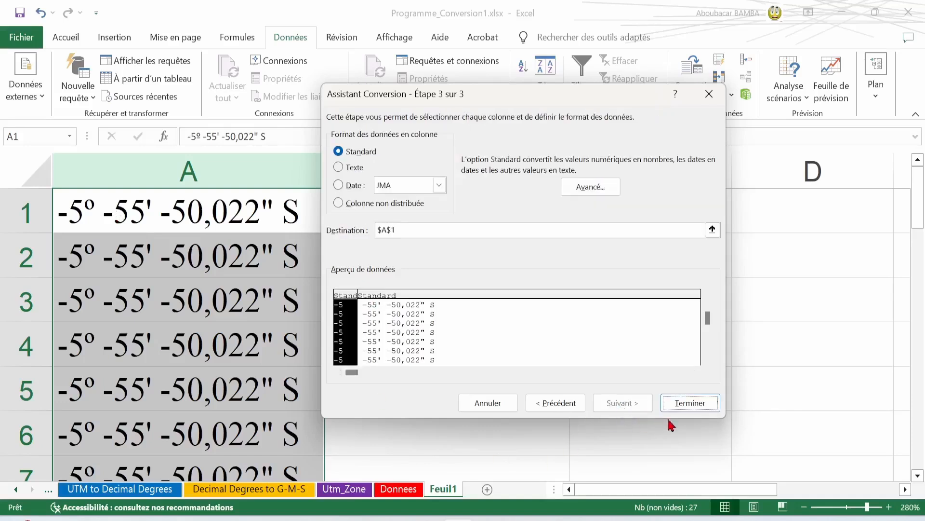
left_click(696, 402)
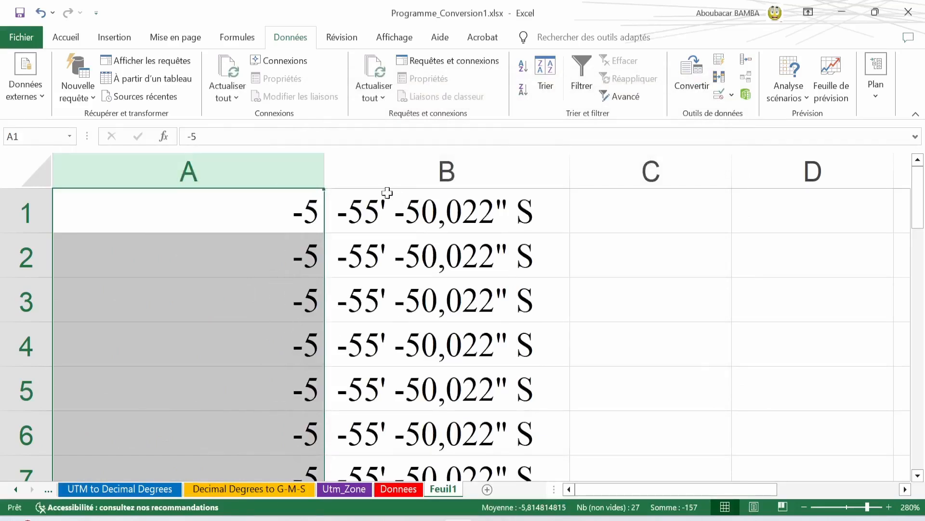
Split column B into columns at the ' minute mark taken from B1, using the Délimité type and destination $B$1
double_click(384, 208)
left_click_drag(394, 208, 381, 205)
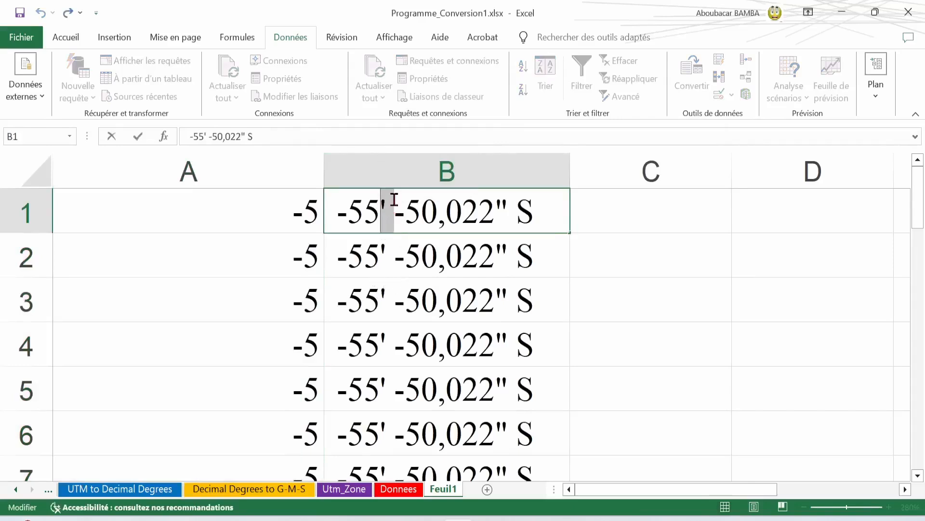
left_click(424, 175)
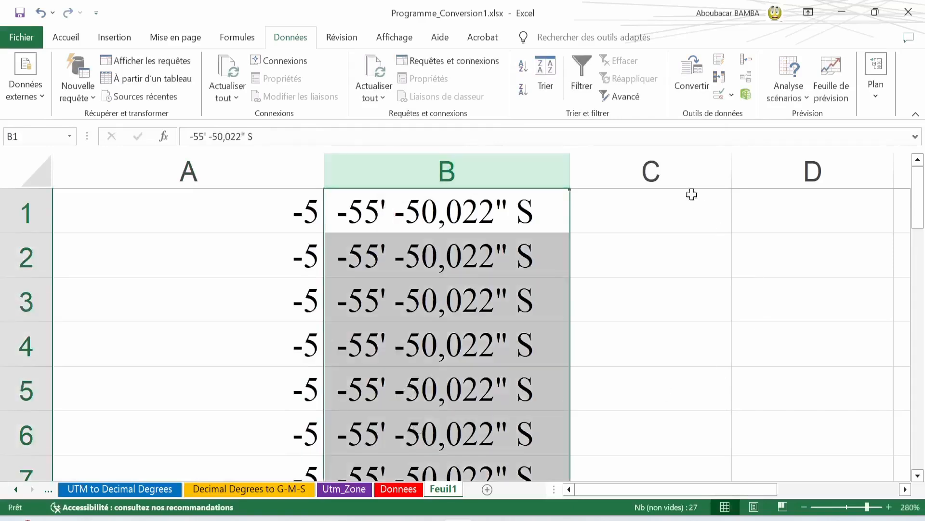
left_click(694, 71)
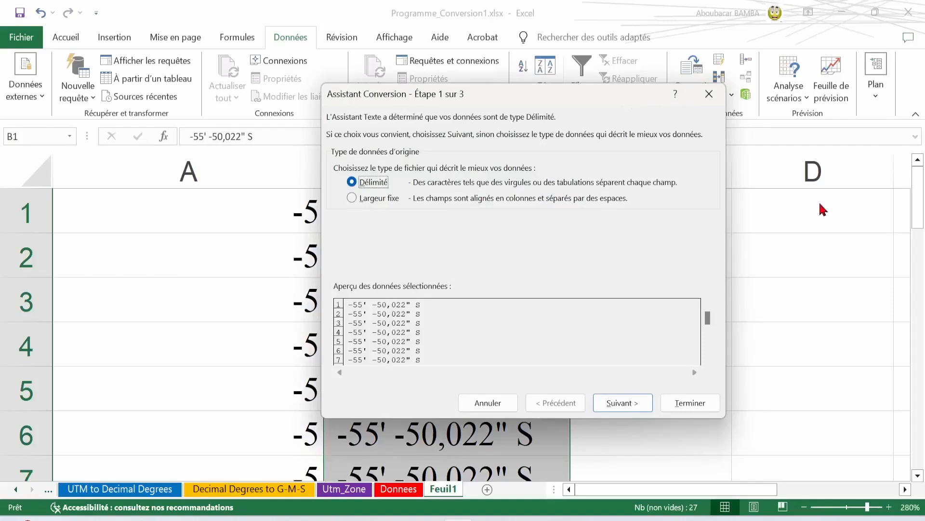
left_click(615, 400)
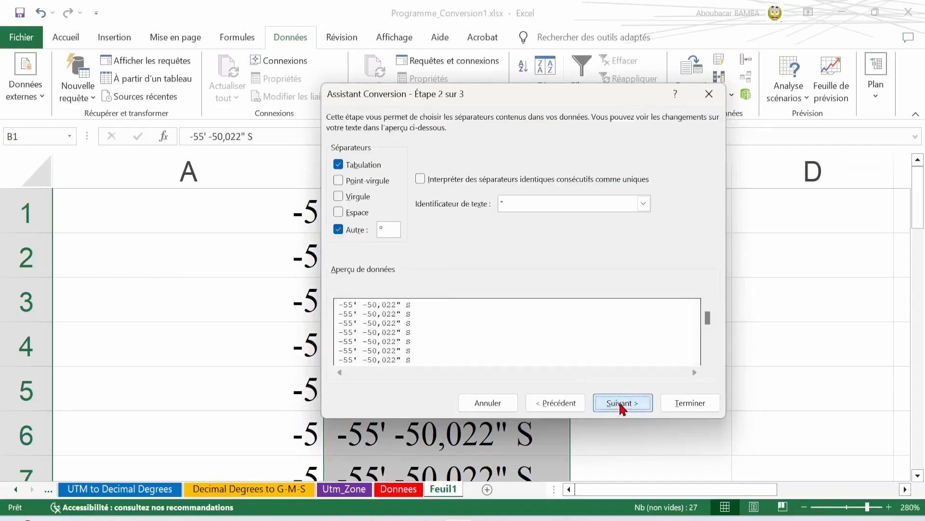
left_click_drag(390, 224, 372, 231)
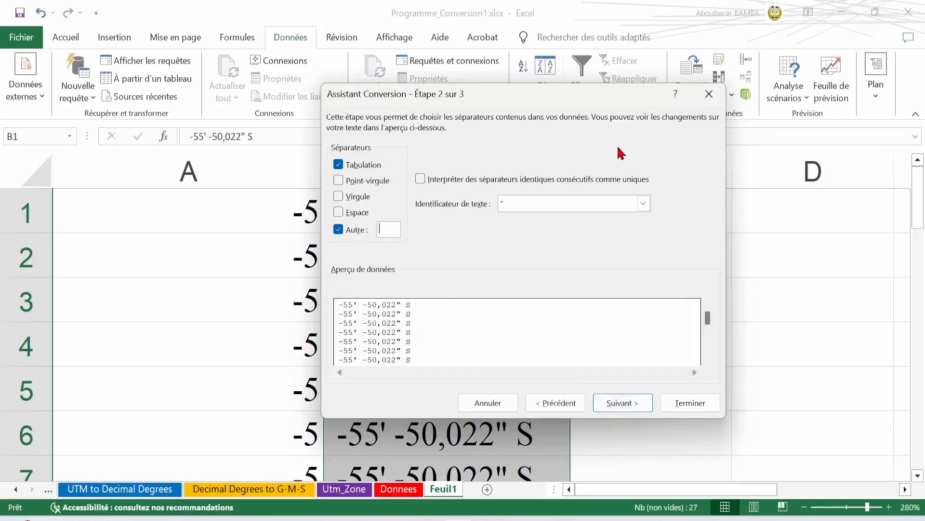
left_click(617, 404)
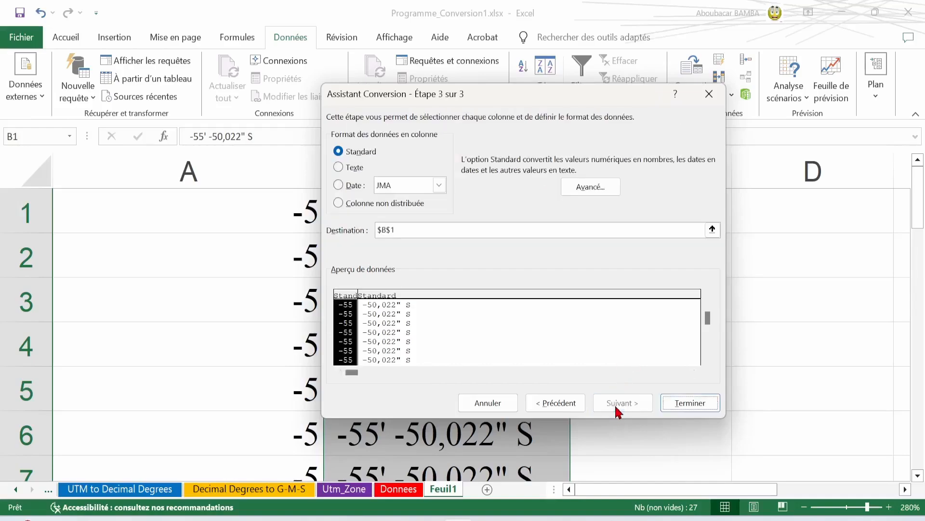
left_click(682, 403)
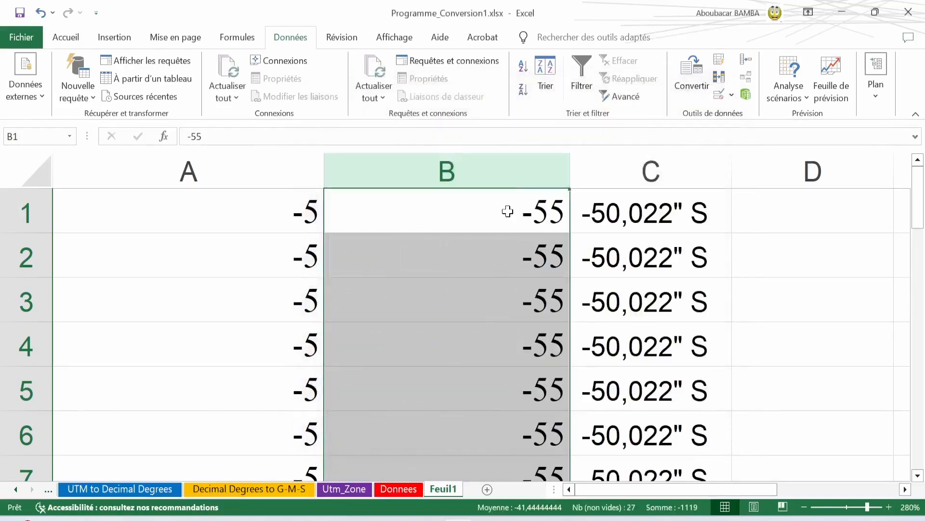
Split column C into columns using the Délimité type with the " seconds mark as the Autre separator
left_click(686, 211)
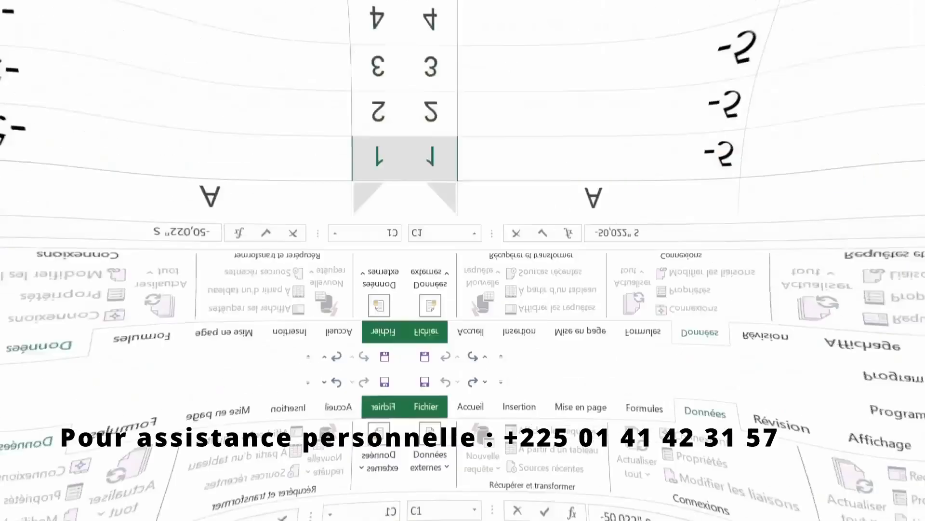
double_click(678, 212)
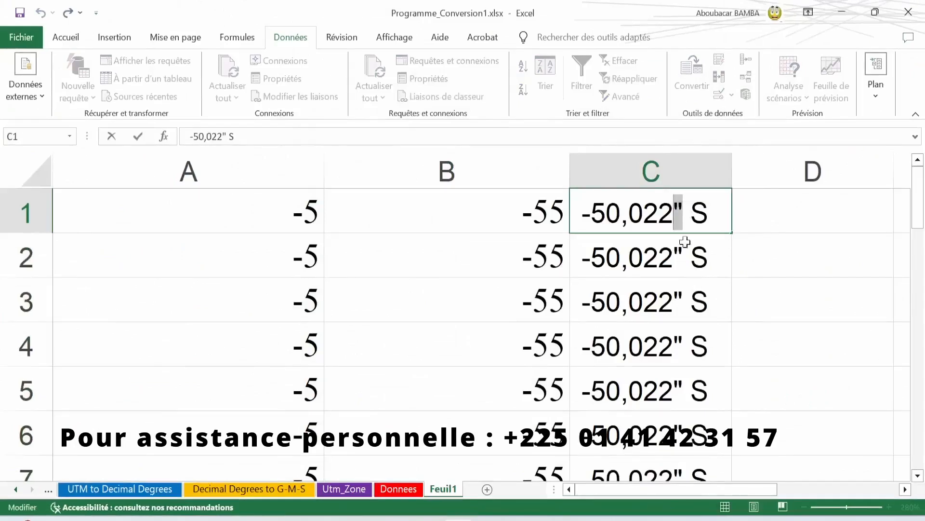
left_click(661, 172)
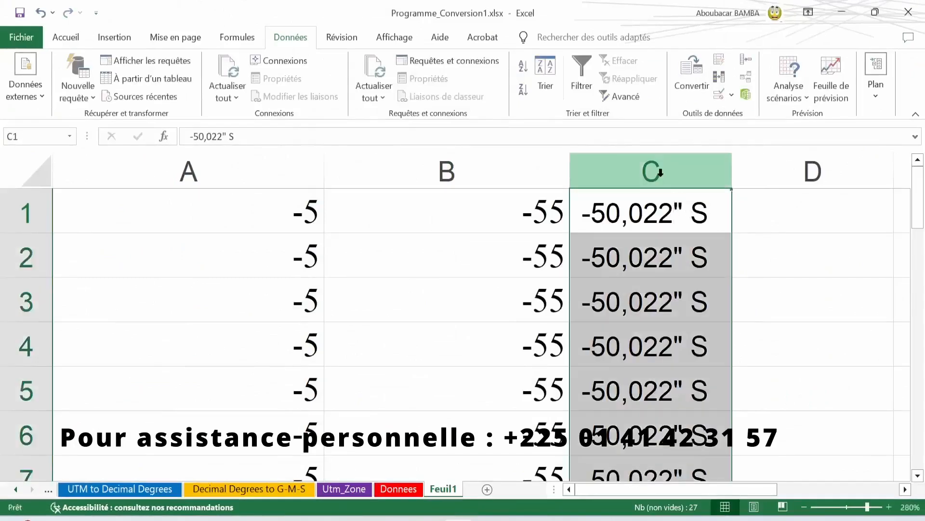
left_click(697, 82)
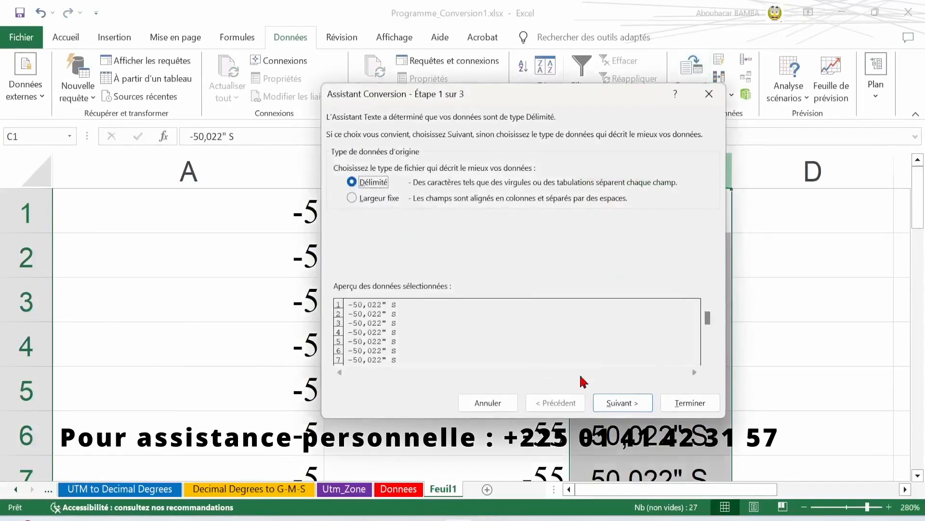
left_click(620, 403)
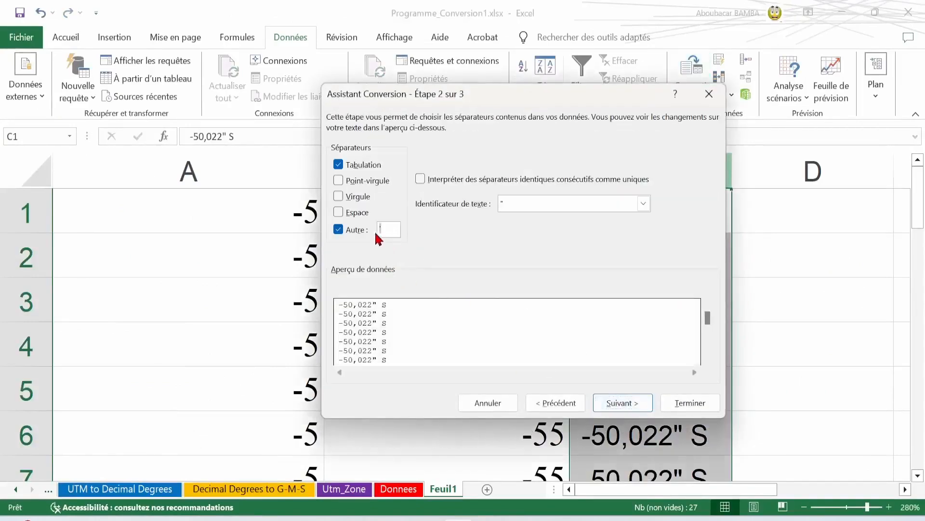
type("\"")
left_click(621, 403)
left_click(688, 402)
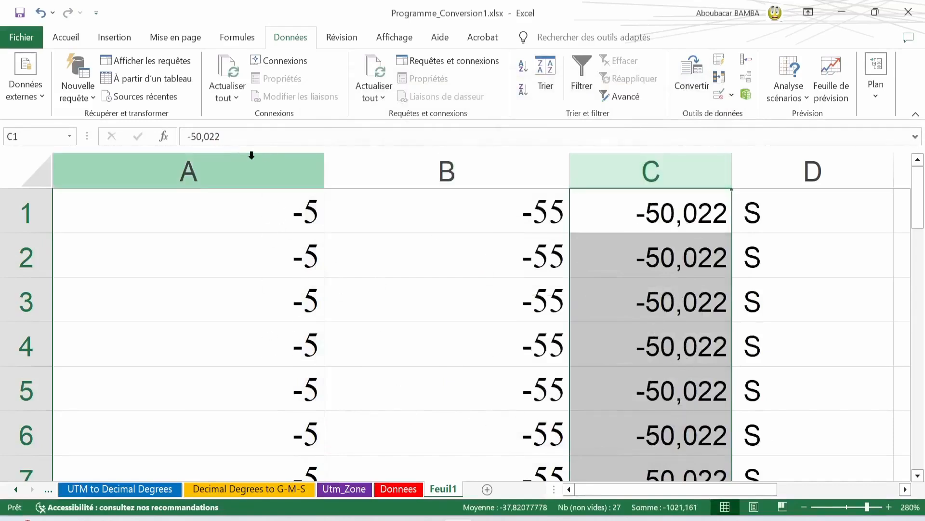
Try to paste whole columns A to C of Feuil1 at B4 of the G-M-S to Decimal Degrees sheet
left_click_drag(234, 170, 621, 171)
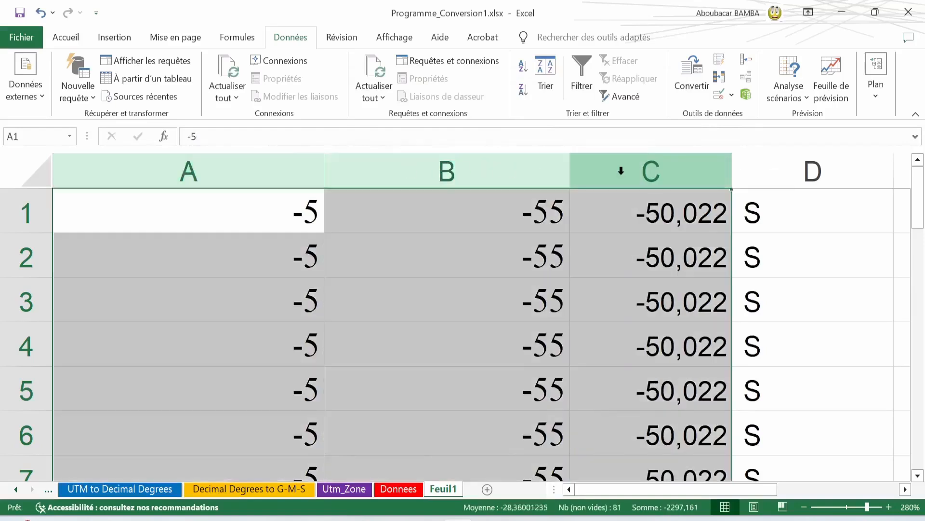
key("ctrl+c")
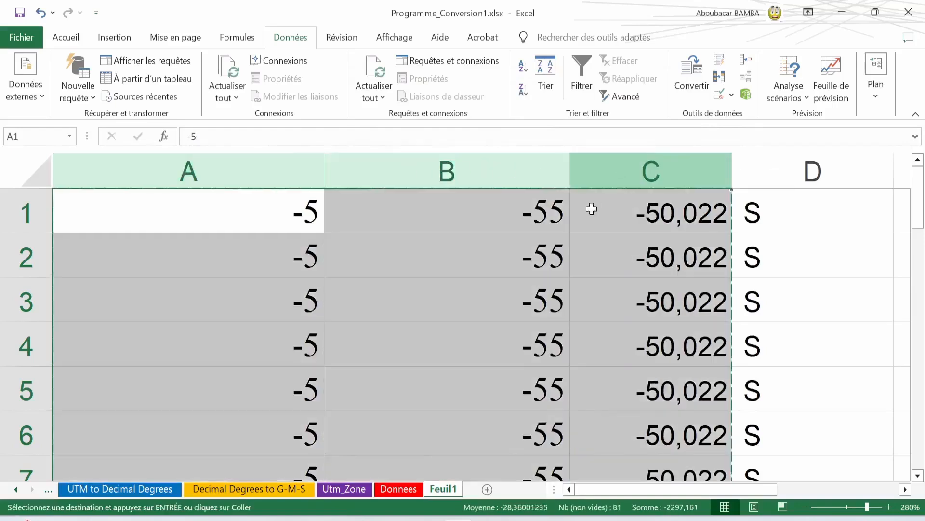
left_click(15, 489)
left_click(88, 489)
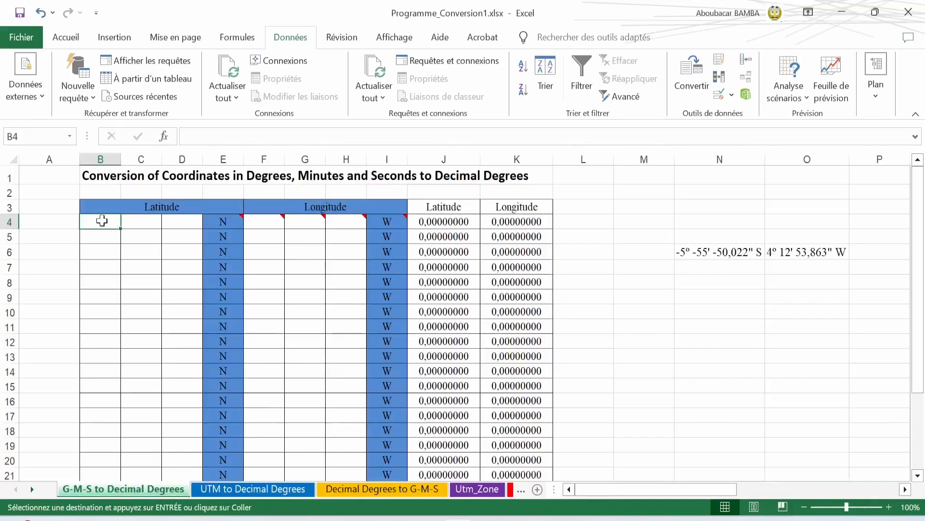
key("ctrl+v")
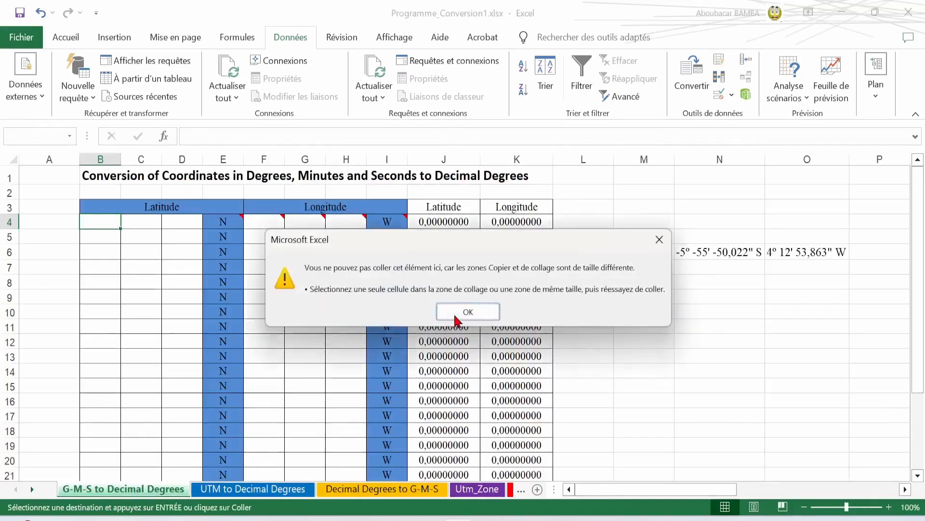
left_click(457, 313)
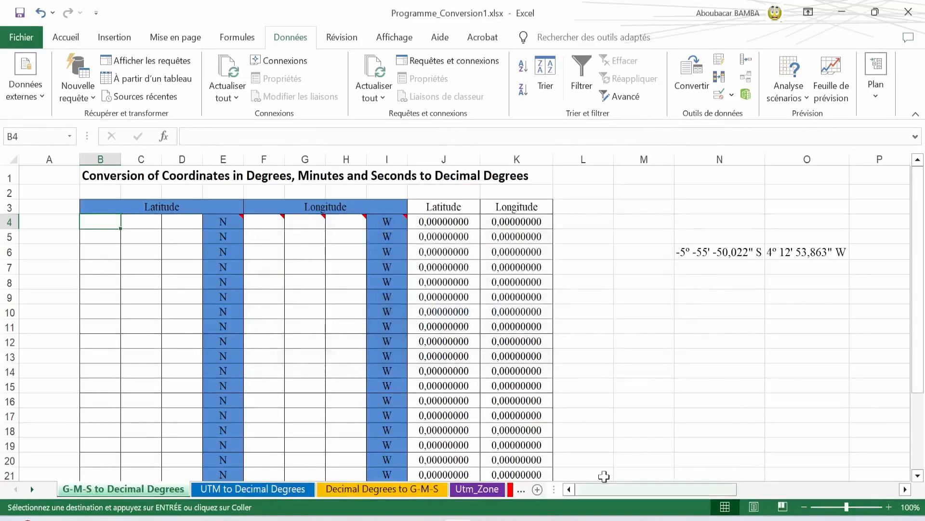
Copy the degree values A3:A15 from Feuil1 and paste them at B4 of the G-M-S to Decimal Degrees sheet
left_click(32, 490)
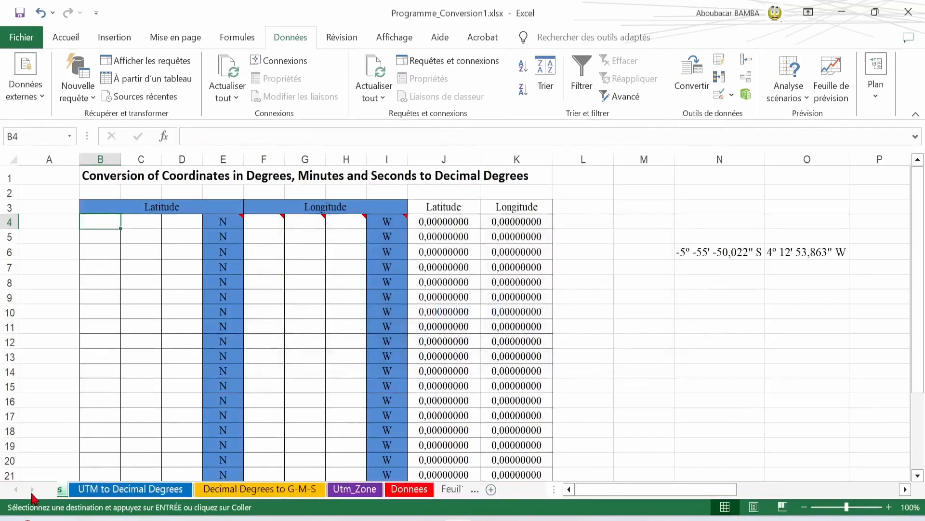
left_click(443, 488)
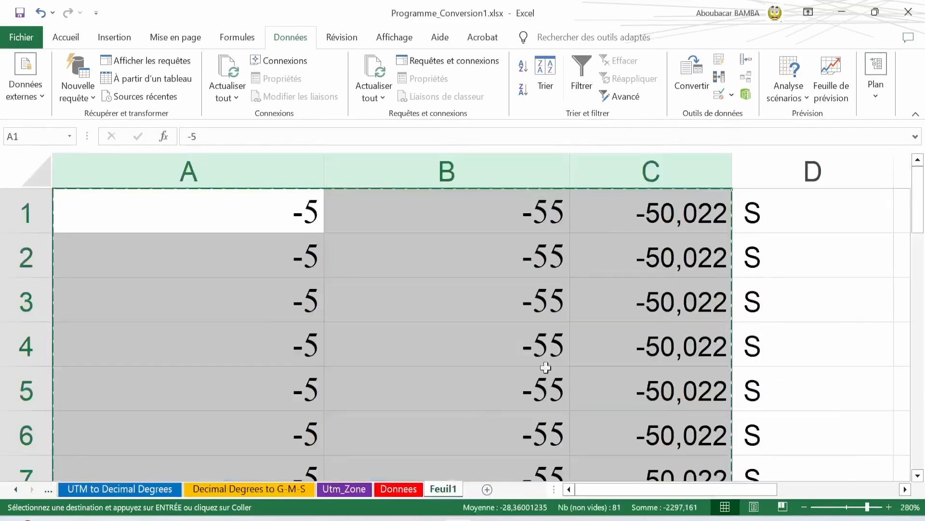
left_click(374, 315)
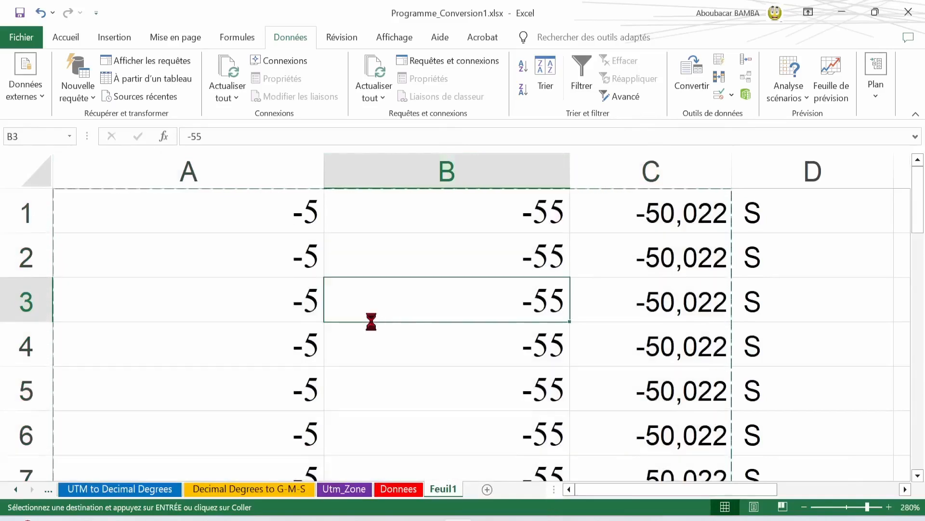
scroll(372, 321, "down", 10, "ctrl")
scroll(370, 320, "down", 5, "ctrl")
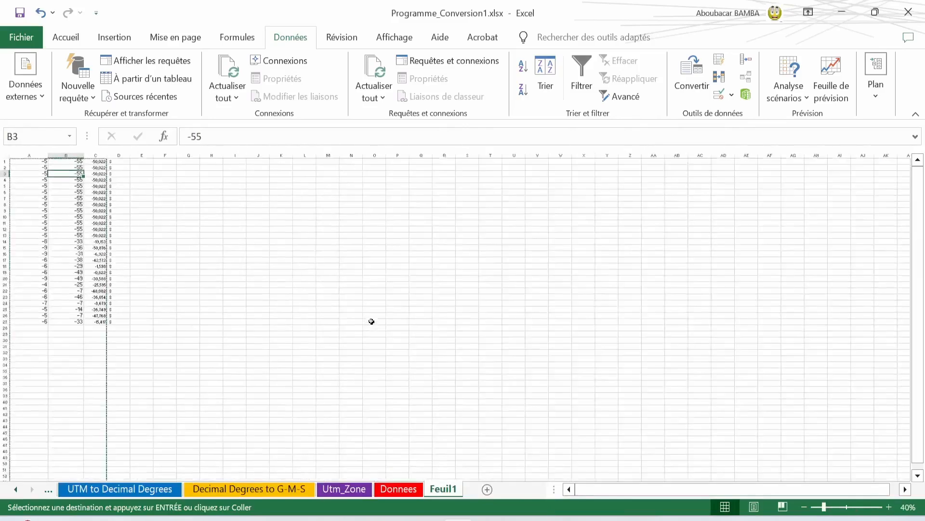
scroll(374, 320, "up", 7, "ctrl")
left_click(456, 343)
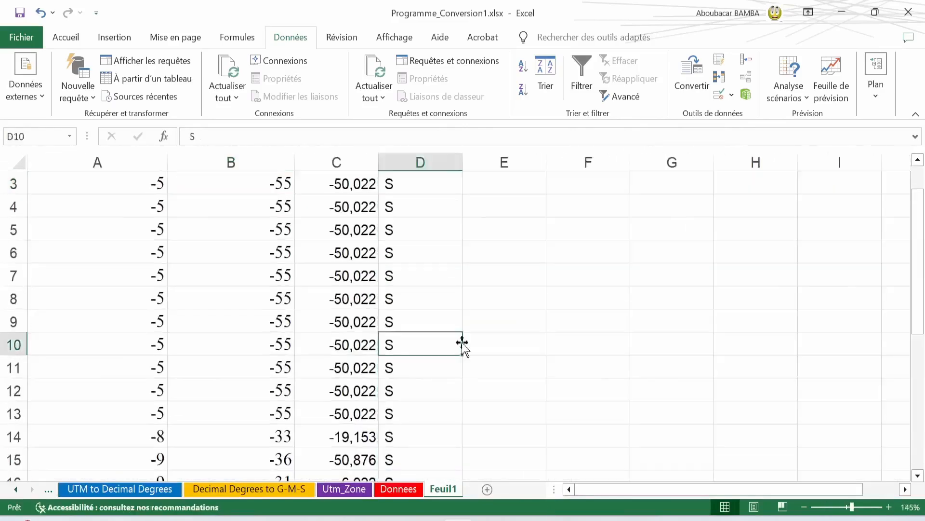
left_click_drag(129, 188, 111, 465)
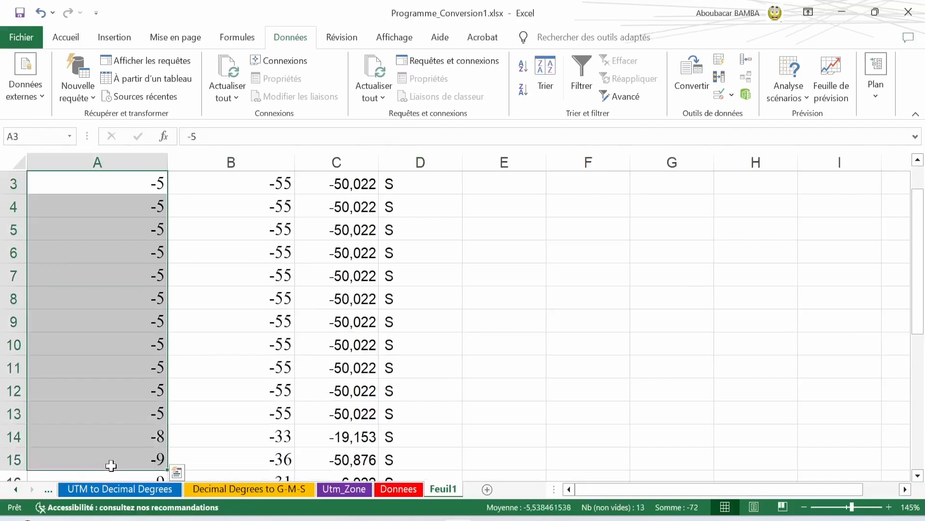
key("ctrl+c")
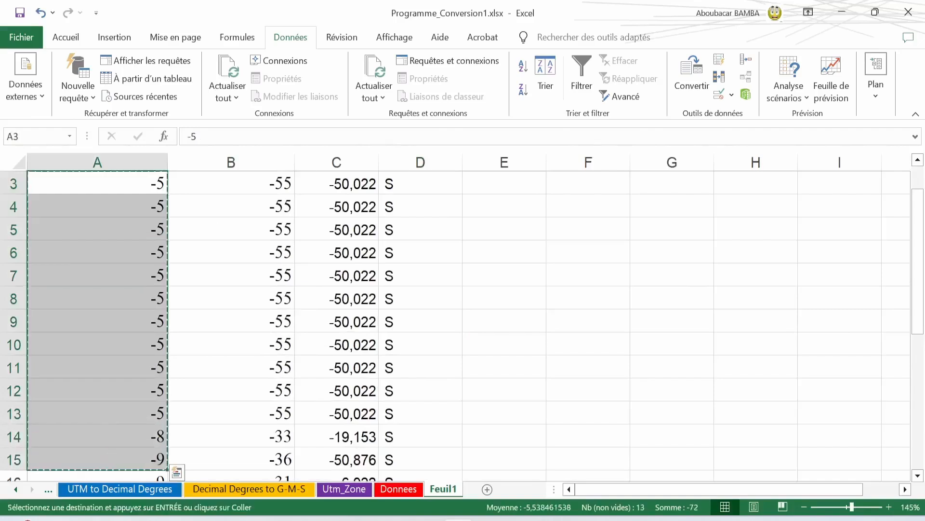
left_click(16, 489)
left_click(134, 489)
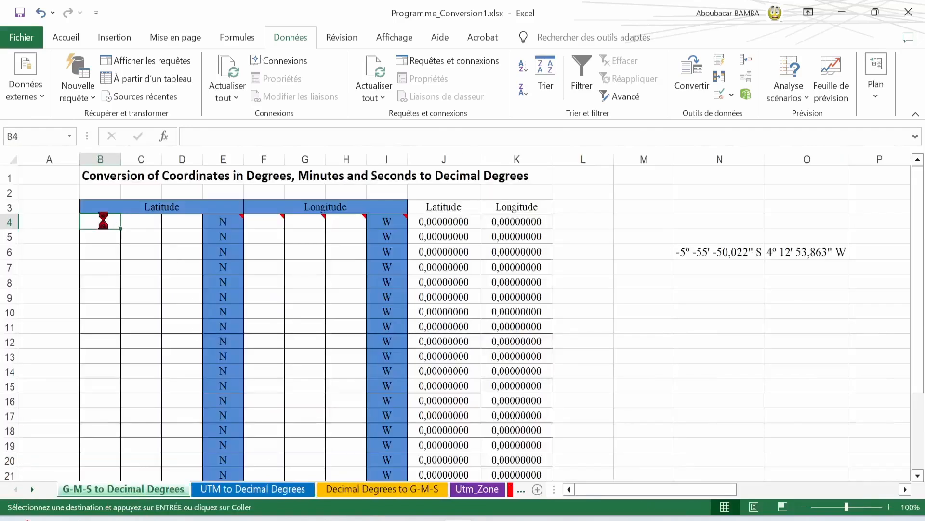
key("ctrl+v")
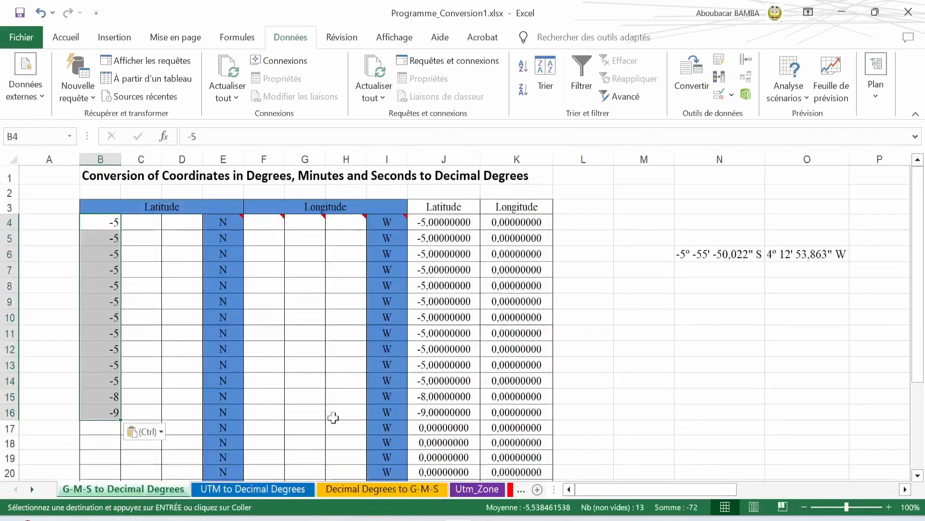
Copy the minute values B3:B15 from Feuil1 and paste them at C4 of the G-M-S to Decimal Degrees sheet
left_click(510, 490)
left_click(442, 492)
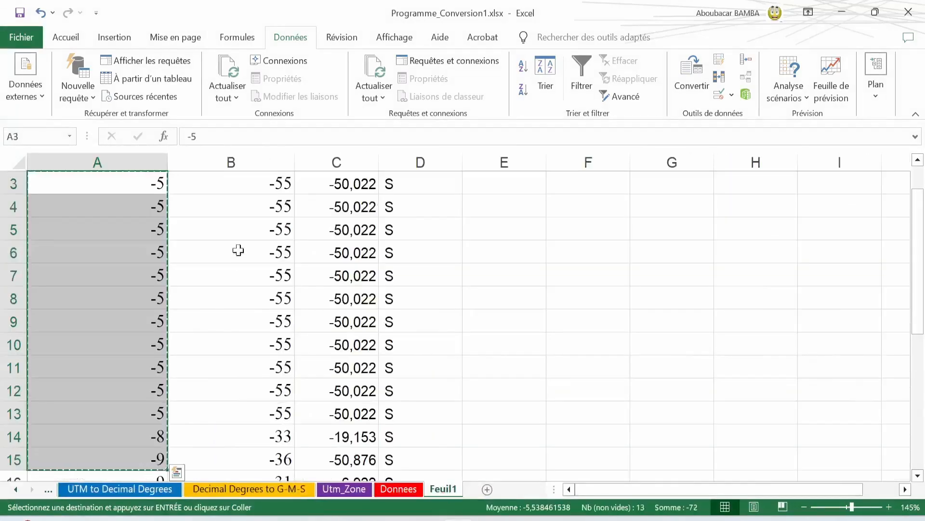
left_click_drag(233, 186, 233, 207)
left_click_drag(221, 329, 207, 464)
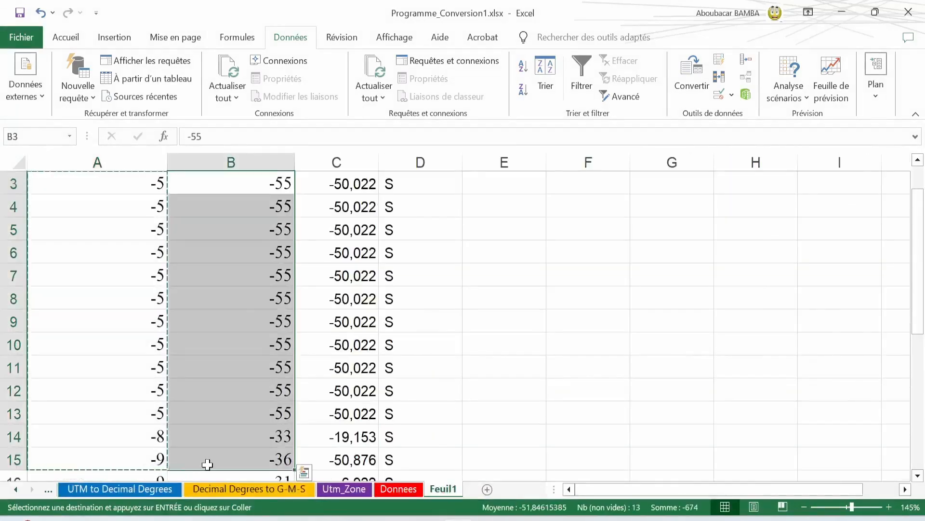
key("ctrl+c")
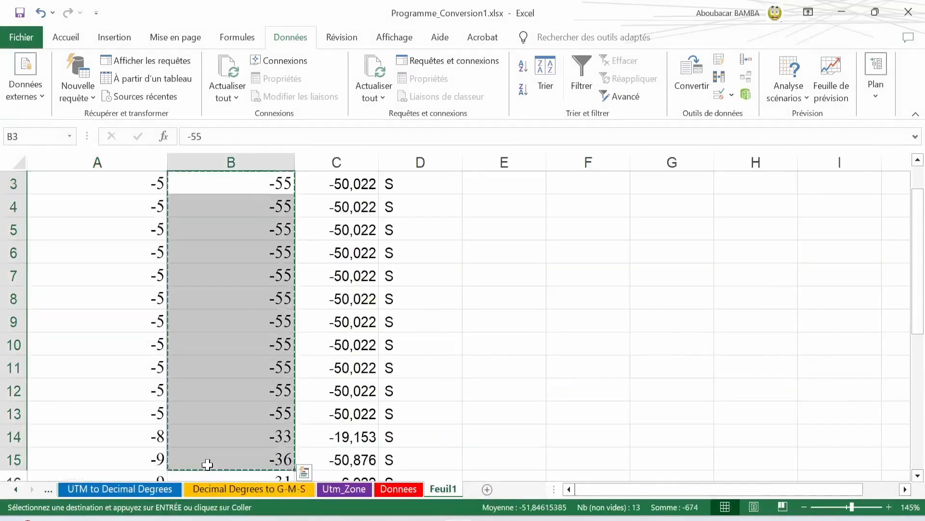
left_click(19, 491)
left_click(103, 492)
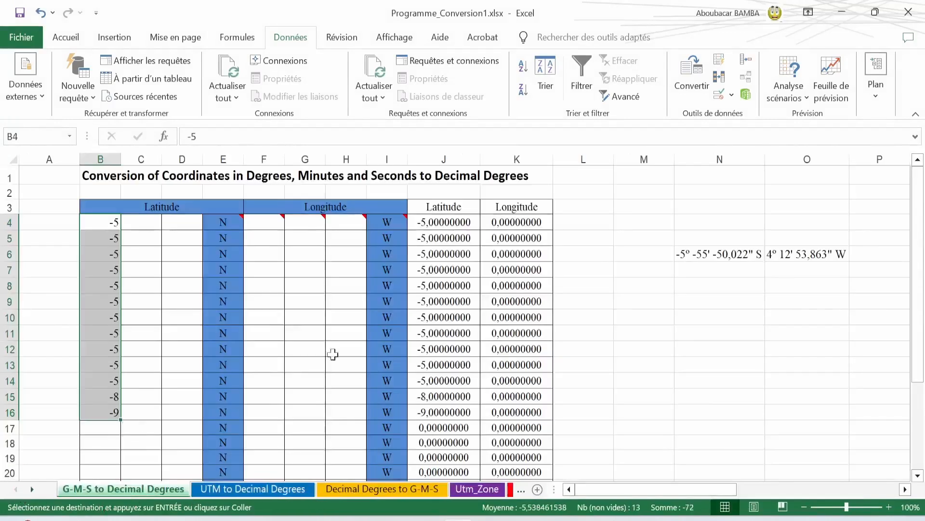
left_click(139, 222)
key("ctrl+v")
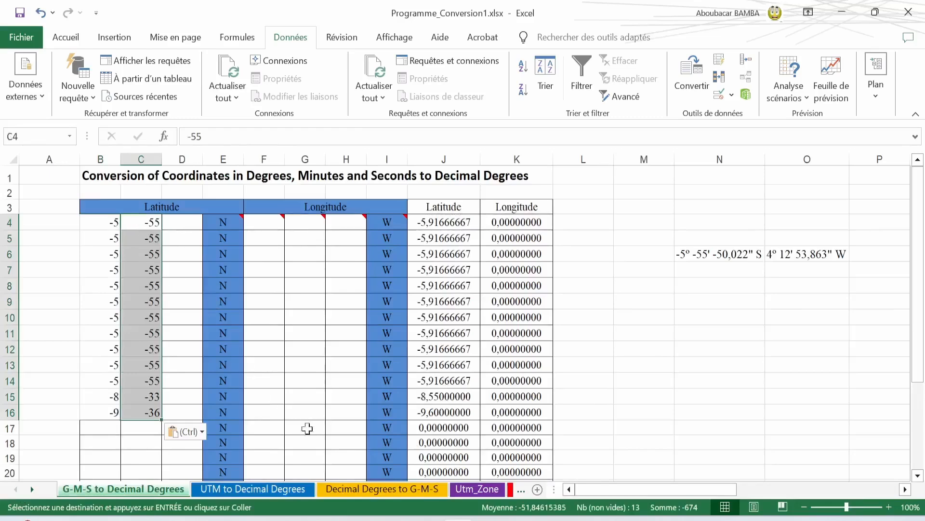
Copy the second values C3:C15 from Feuil1 and paste them at D4 of the G-M-S to Decimal Degrees sheet
left_click(519, 490)
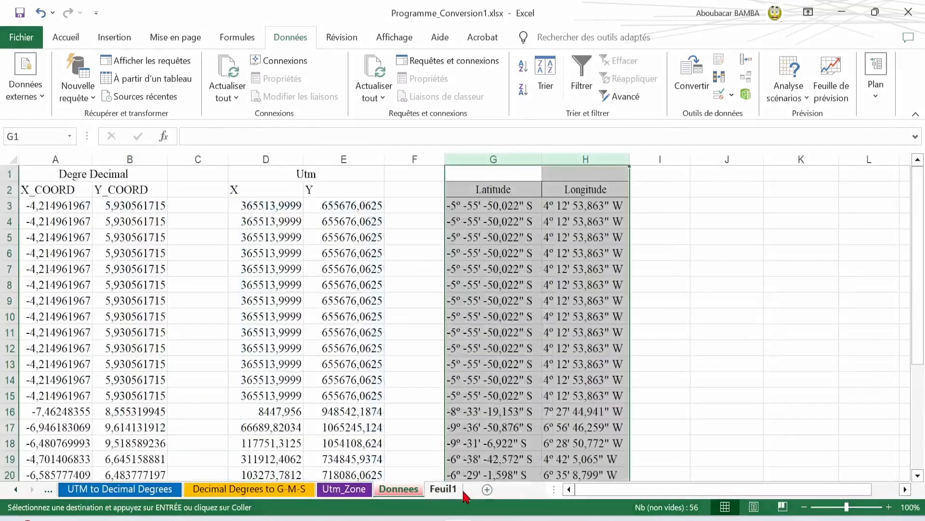
left_click(438, 491)
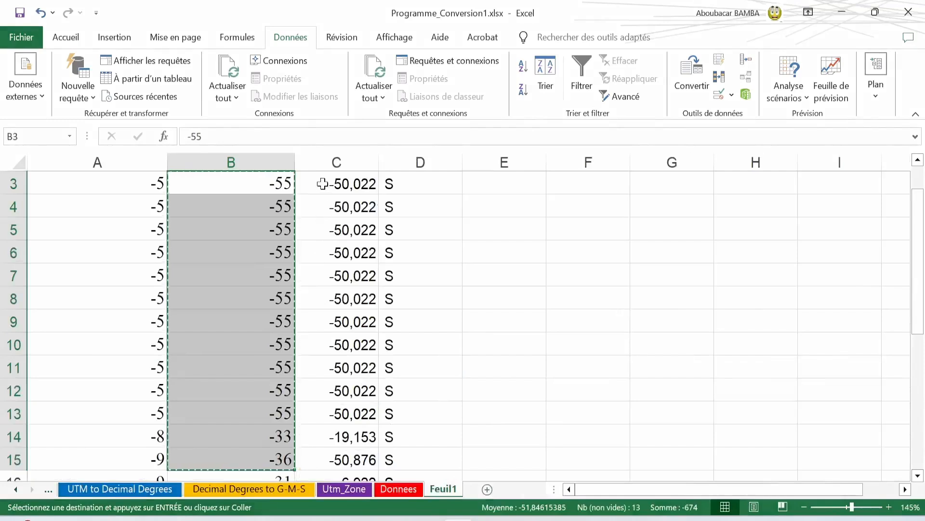
left_click_drag(325, 183, 304, 456)
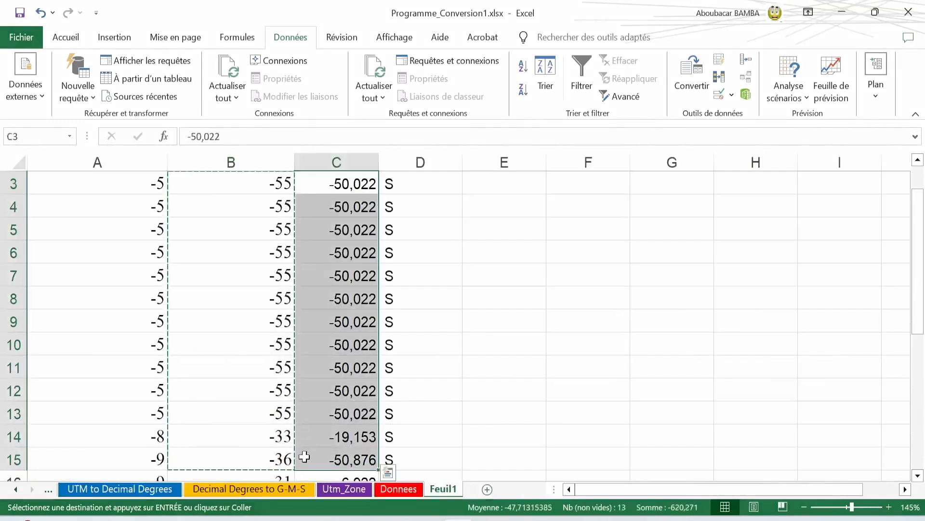
key("ctrl+c")
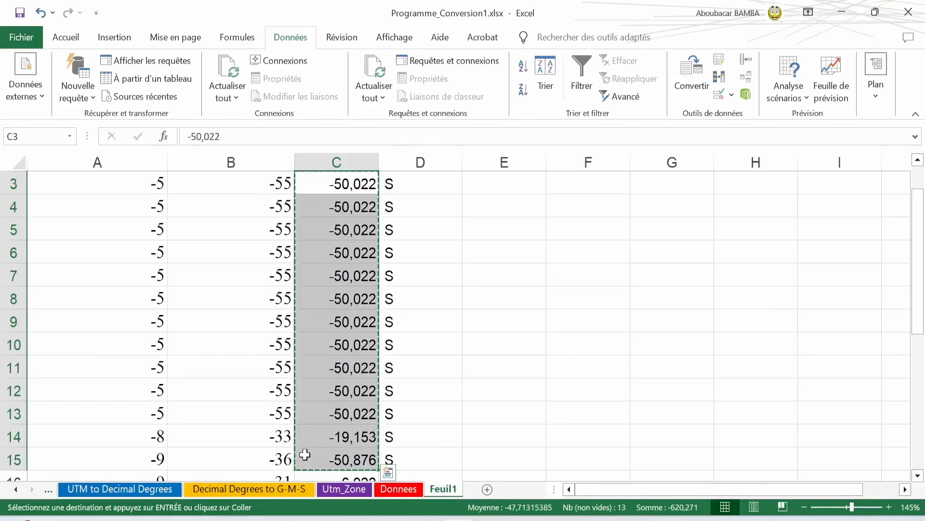
left_click(399, 488)
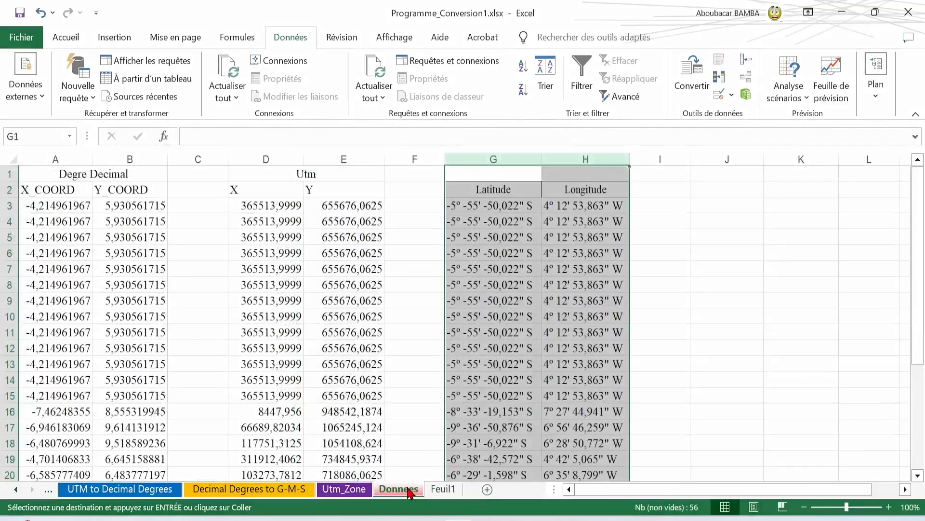
left_click(17, 489)
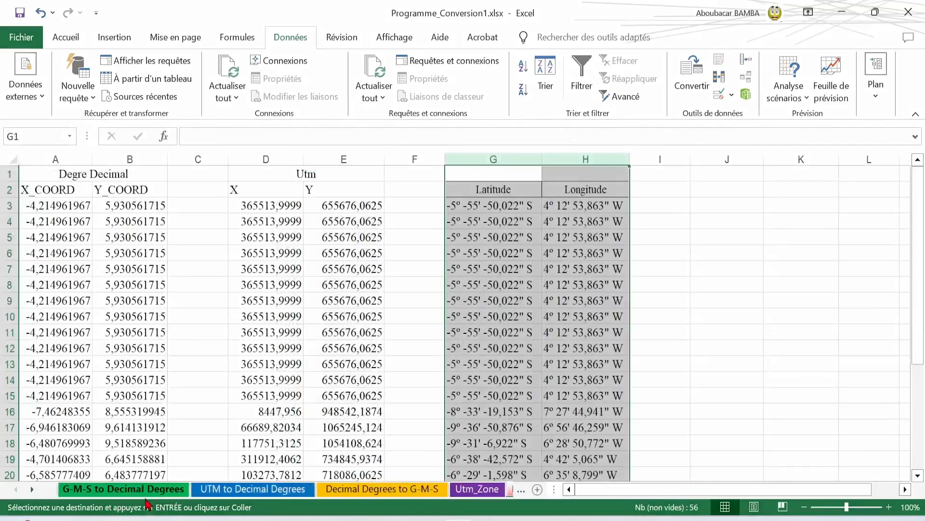
left_click(116, 489)
left_click(183, 220)
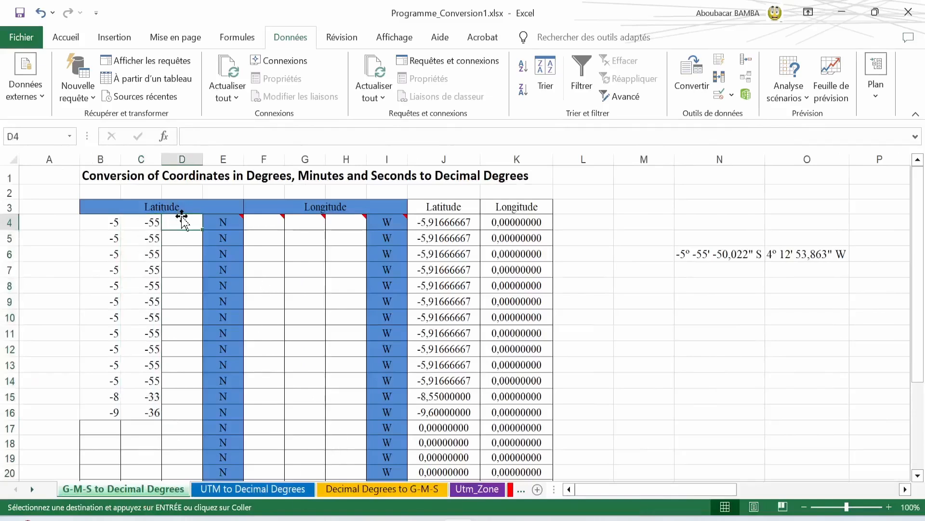
key("ctrl+v")
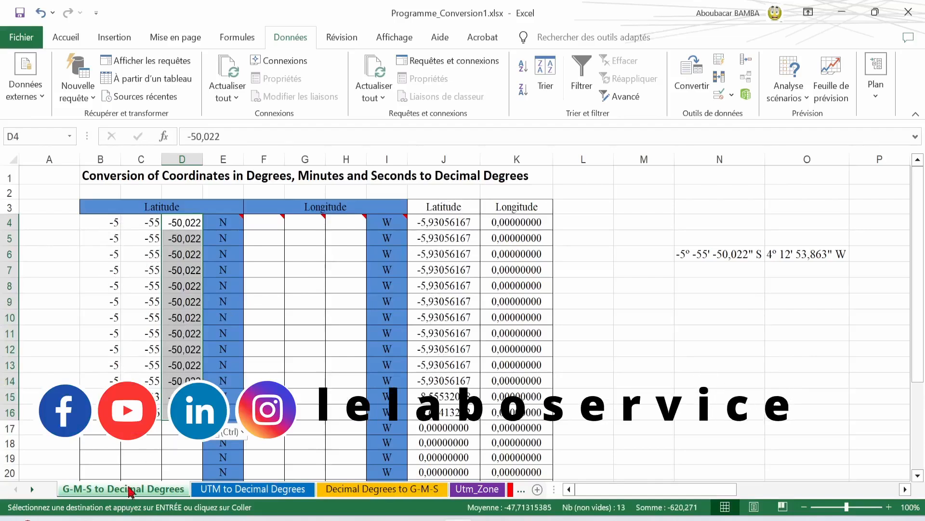
Review the UTM to Decimal Degrees and Decimal Degrees to G-M-S sheets and return to the G-M-S to Decimal Degrees sheet
left_click(229, 490)
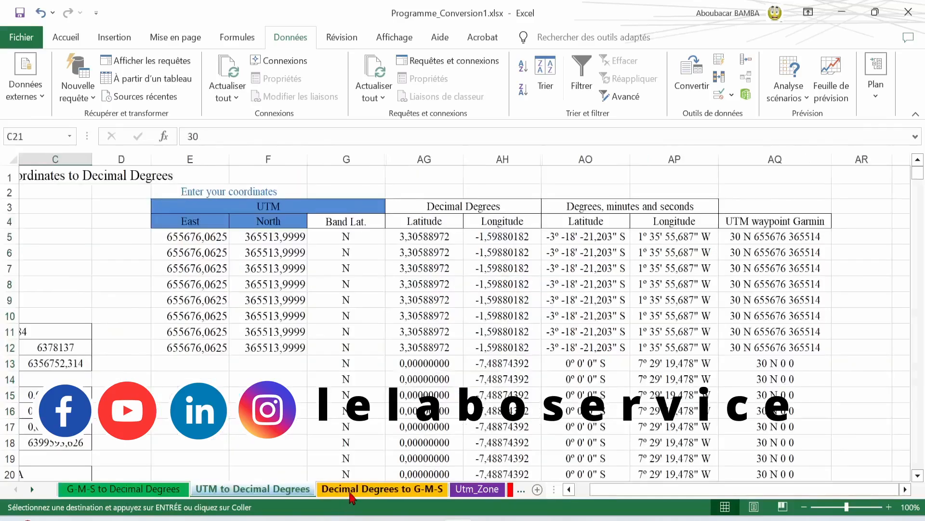
left_click(352, 492)
left_click(245, 490)
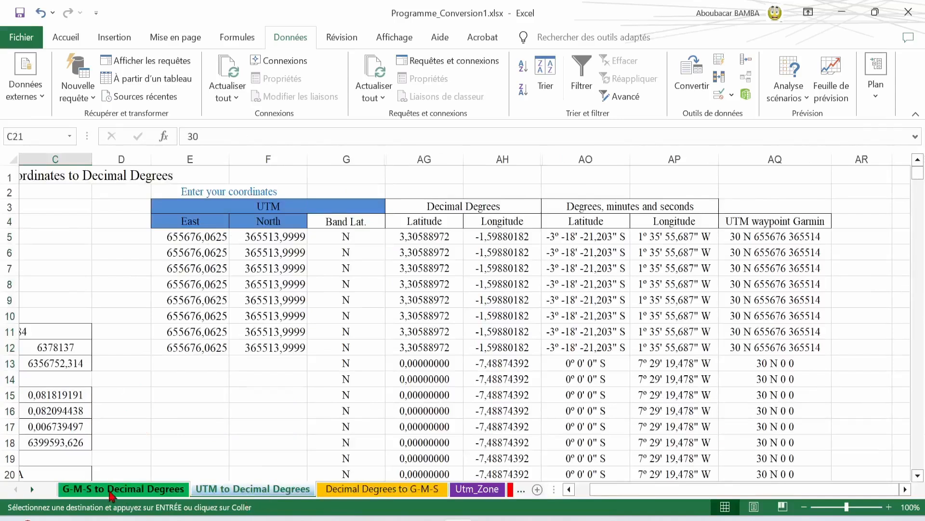
left_click(113, 489)
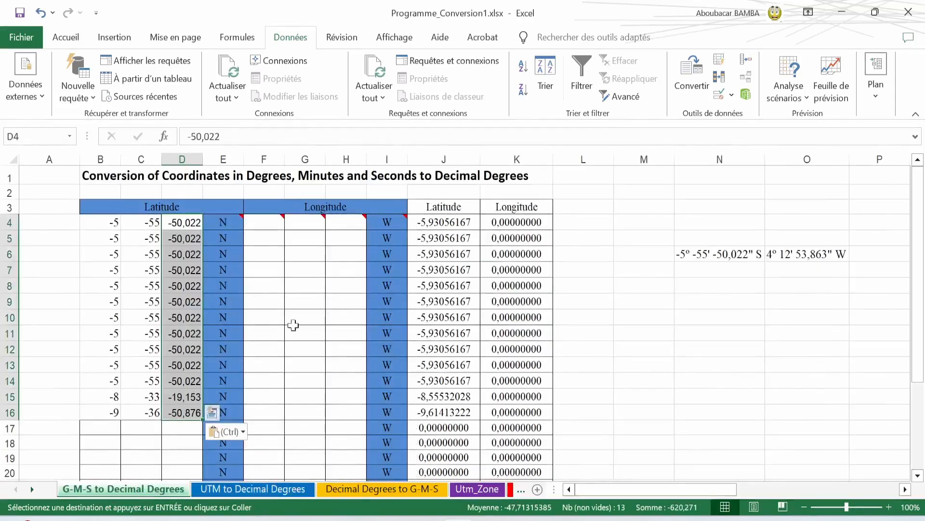